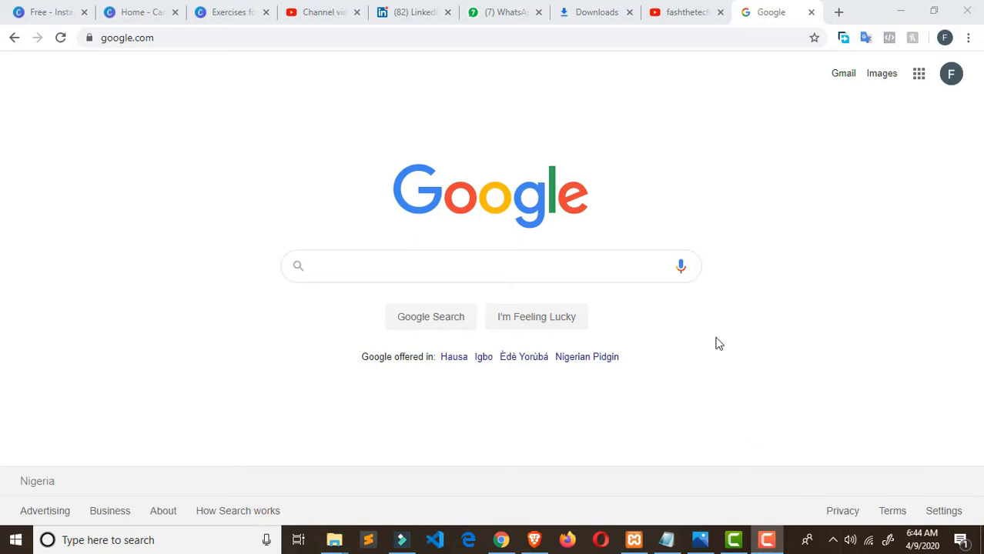
- Search Google for 'xampp download' and open the Apache Friends XAMPP Installers and Downloads result
click(453, 265)
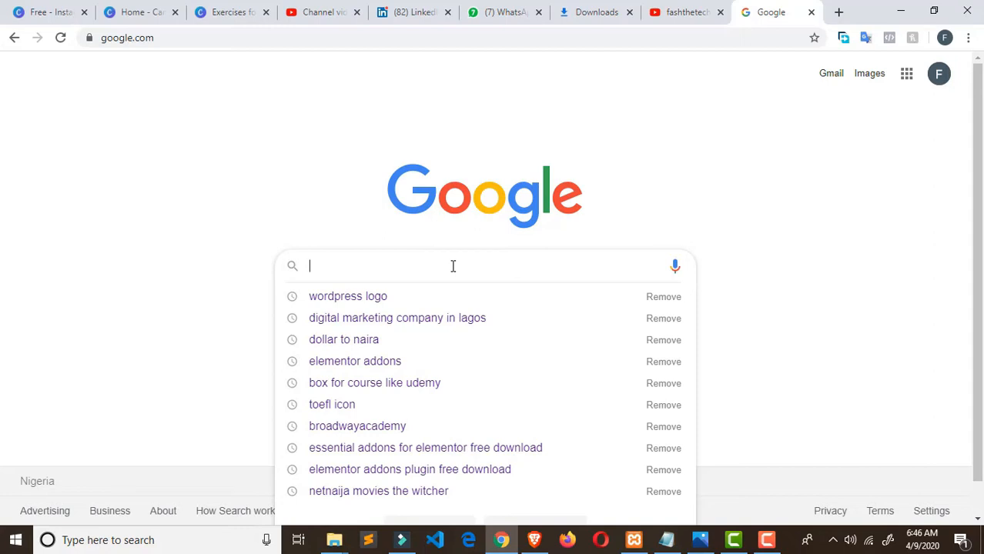
text(xam)
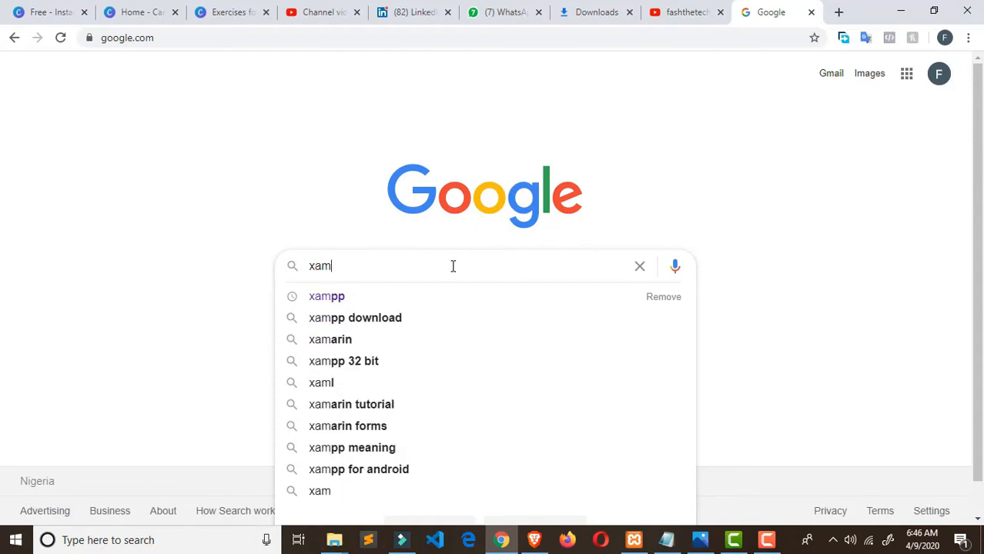
key(Down)
key(Down)
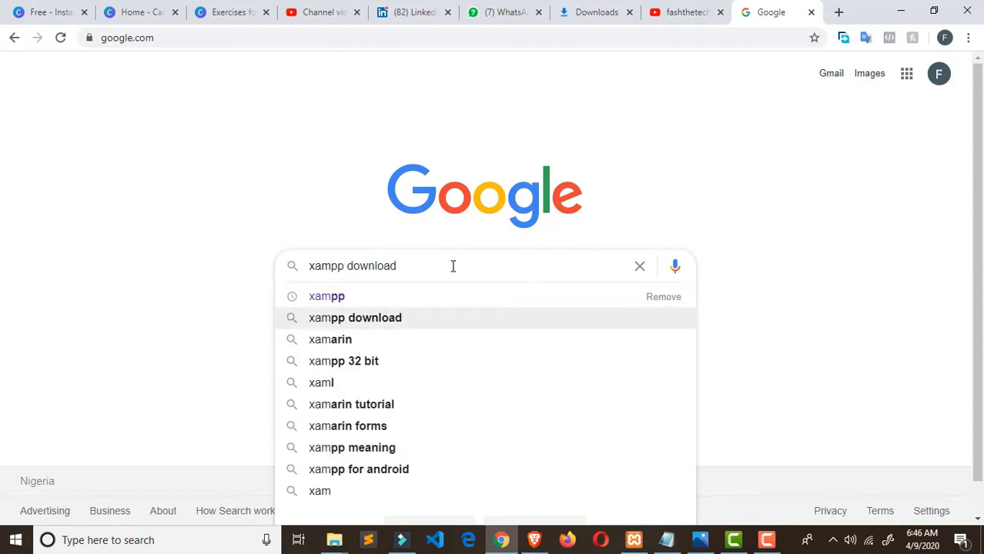
key(Return)
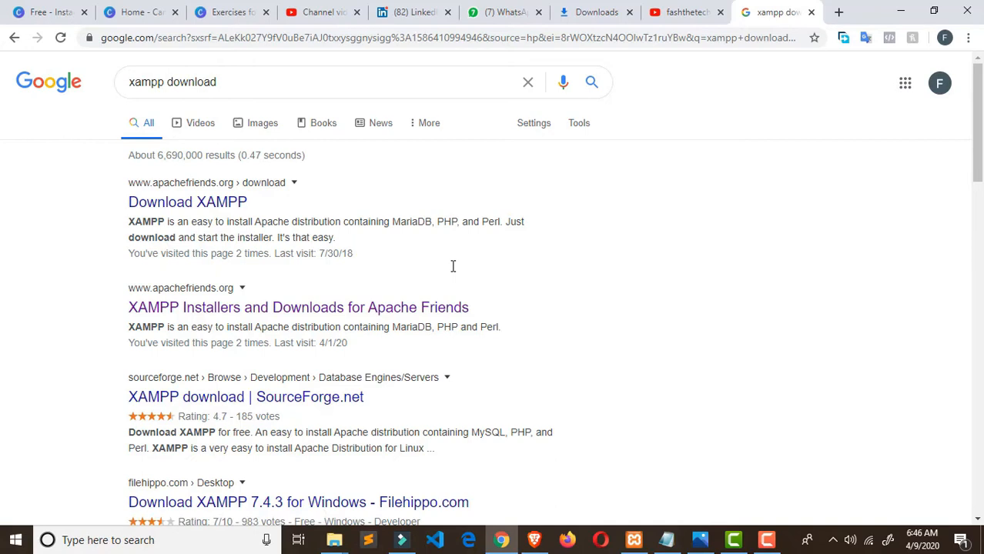
click(241, 307)
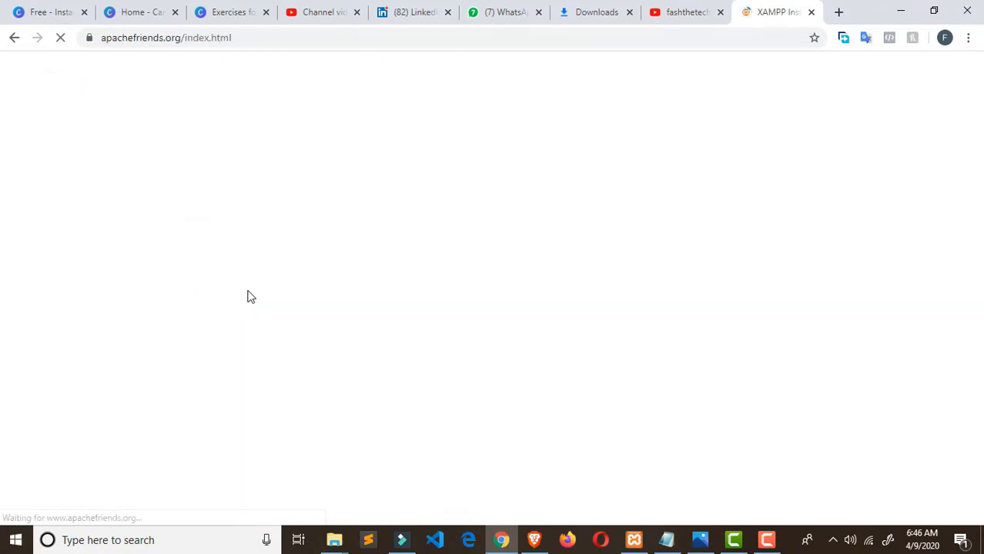
- Scroll through apachefriends.org to review the XAMPP 7.4.4 downloads for Windows, Linux and OS X
scroll(351, 240, down, 3)
scroll(351, 244, down, 1)
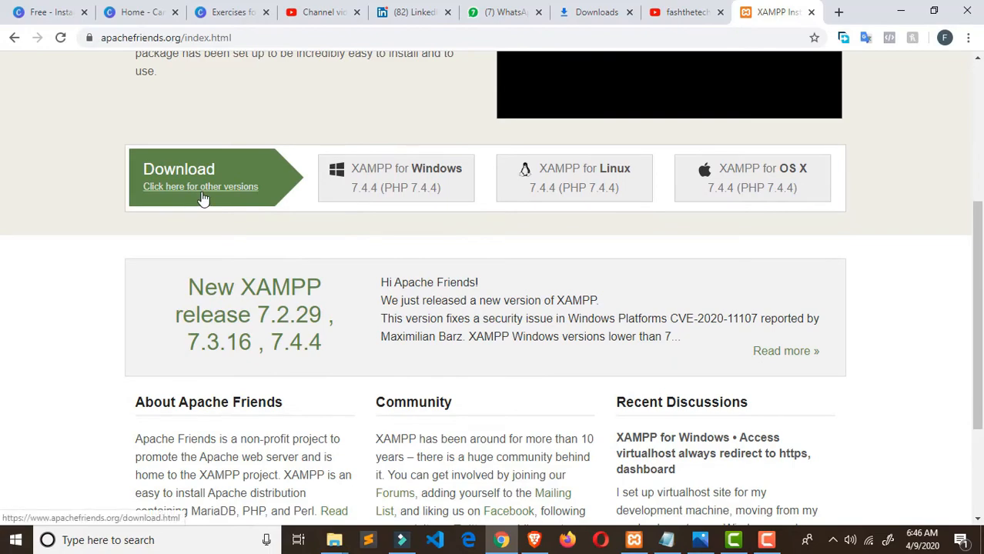
scroll(210, 204, up, 2)
scroll(211, 204, down, 2)
scroll(501, 208, down, 2)
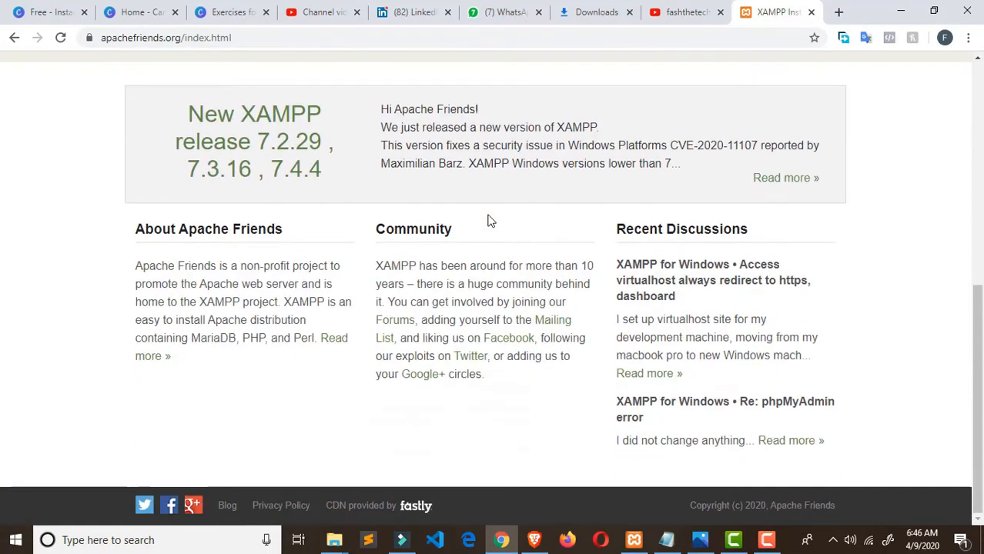
scroll(487, 221, up, 4)
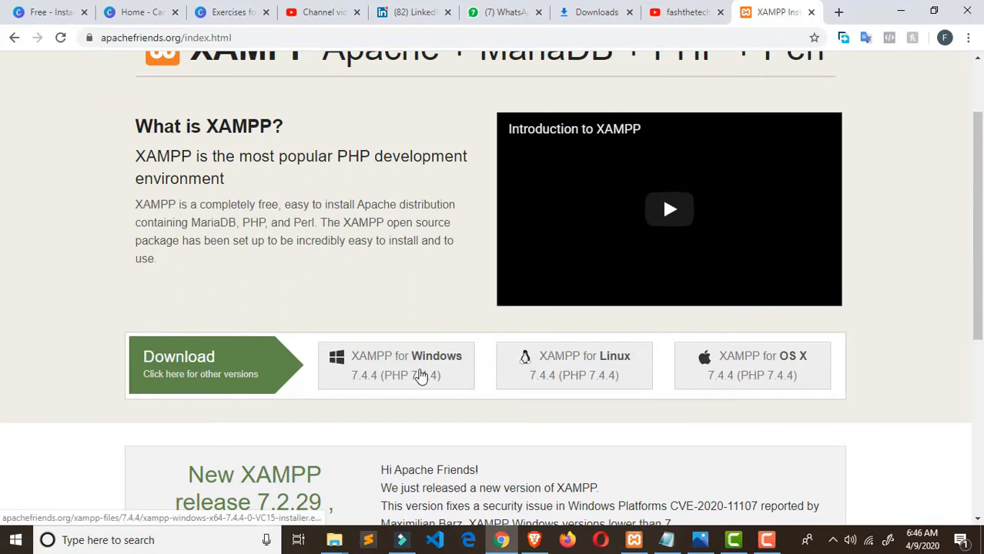
scroll(780, 395, down, 2)
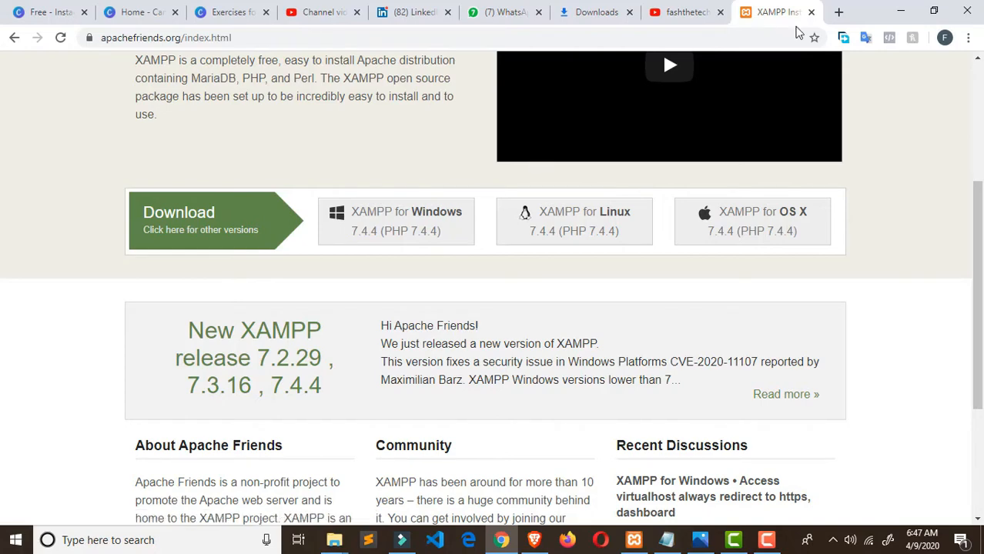
scroll(506, 114, up, 3)
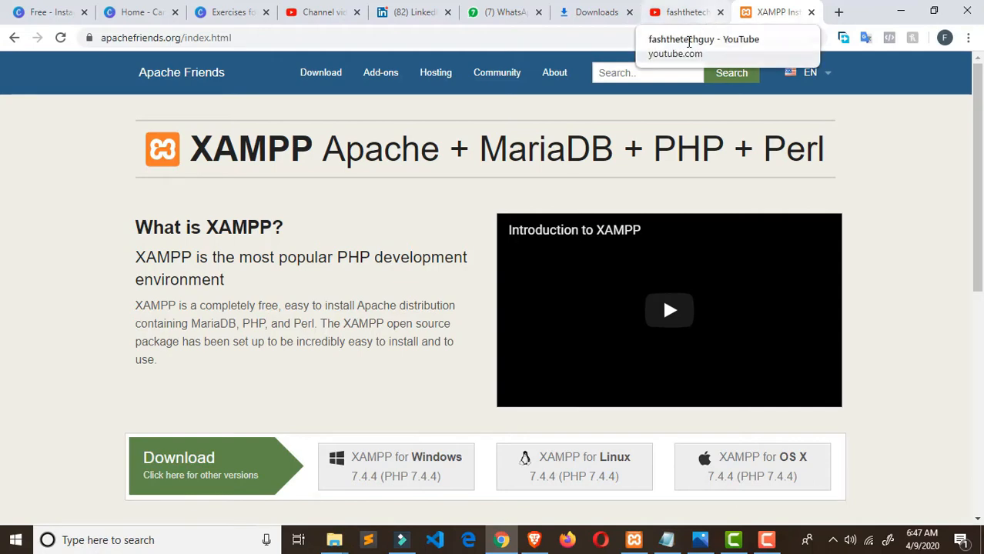
- In a new tab, search Google for 'wordpress,org' and open the wordpress.org result
click(838, 13)
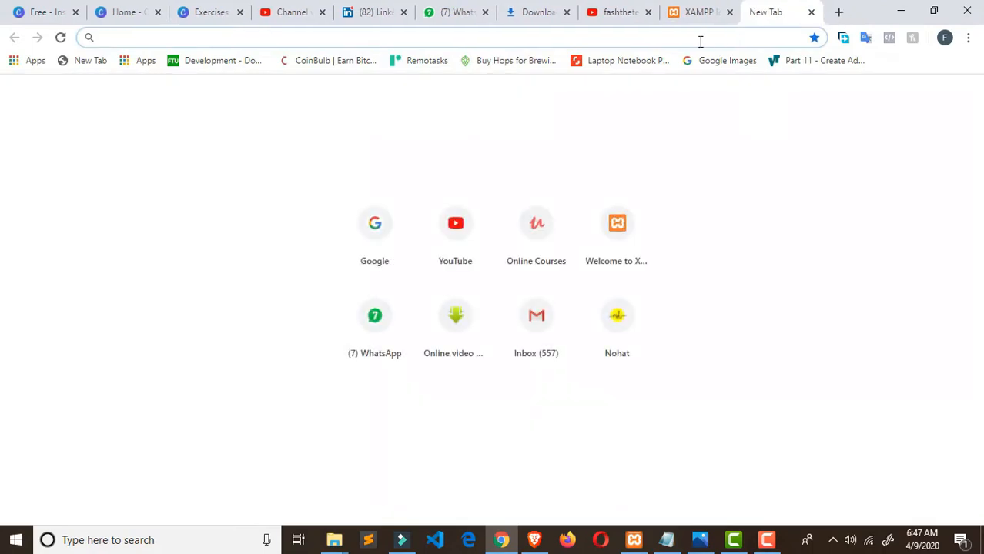
text(go)
key(Return)
text(w)
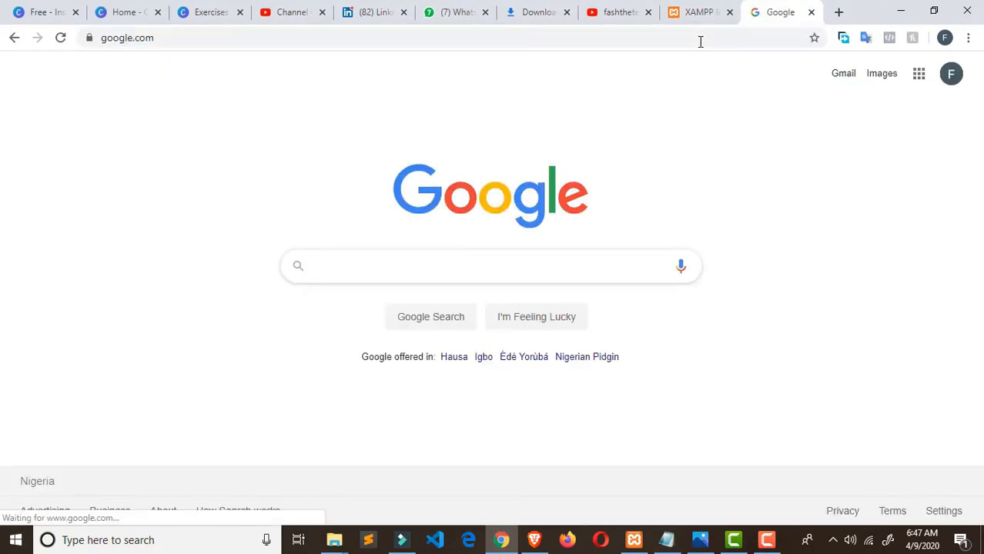
text(ordpres)
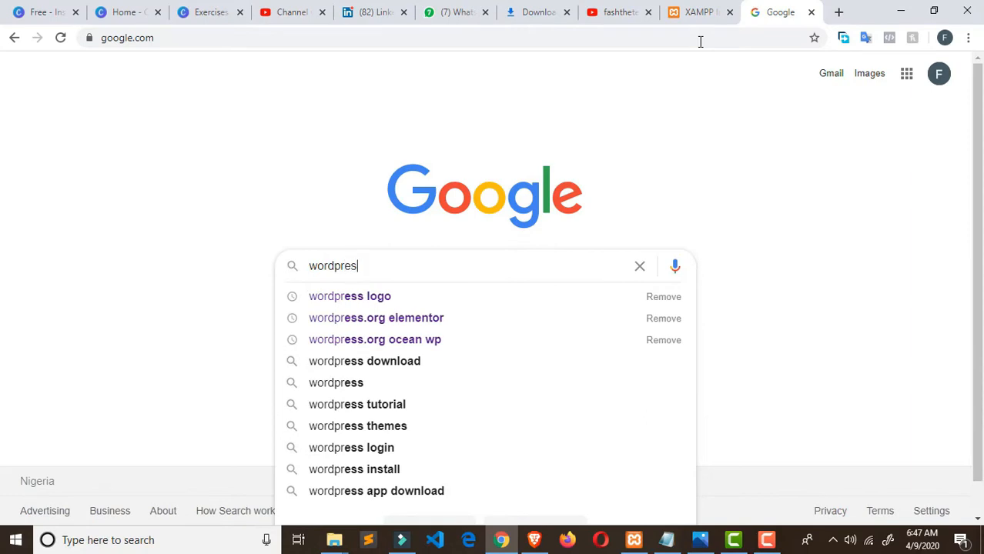
text(s)
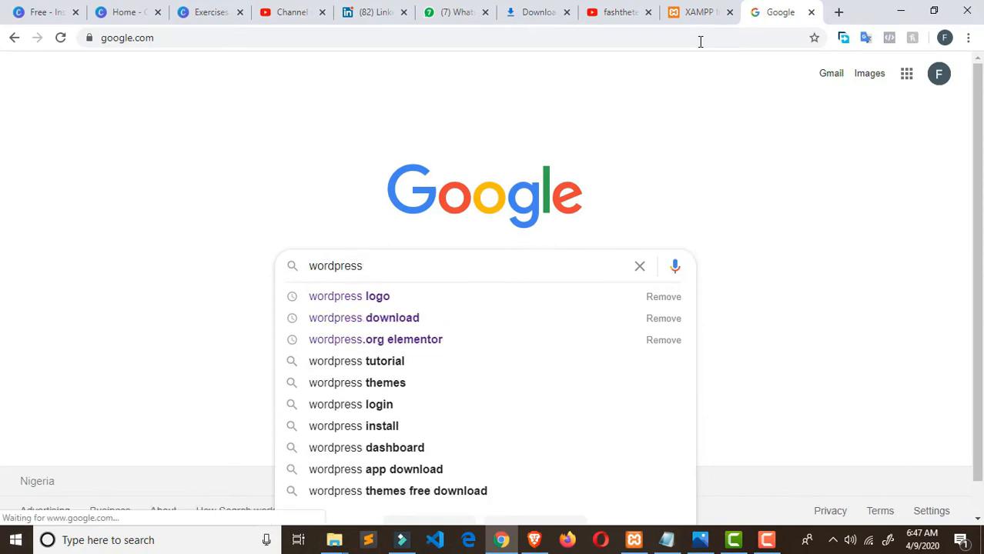
key(BackSpace)
text(,)
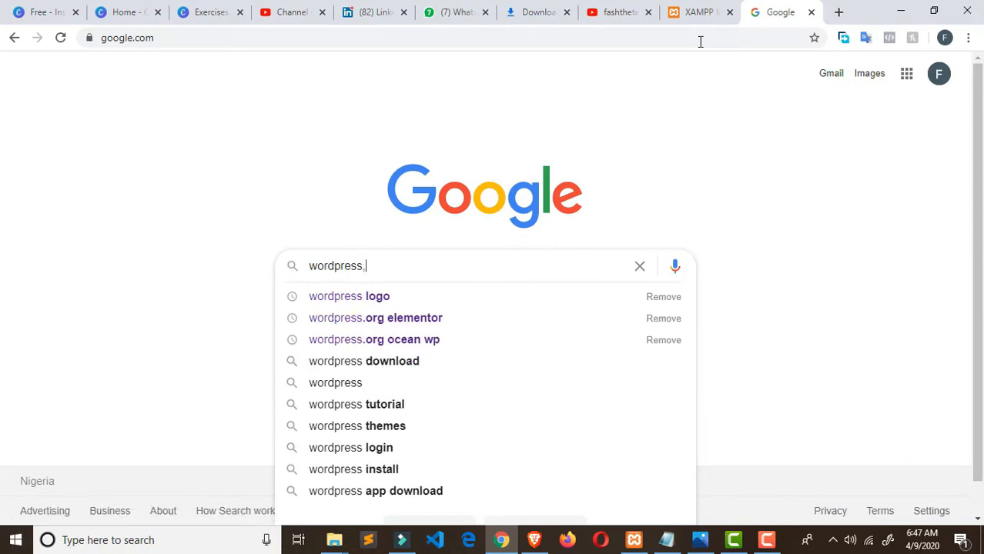
text(org)
key(Return)
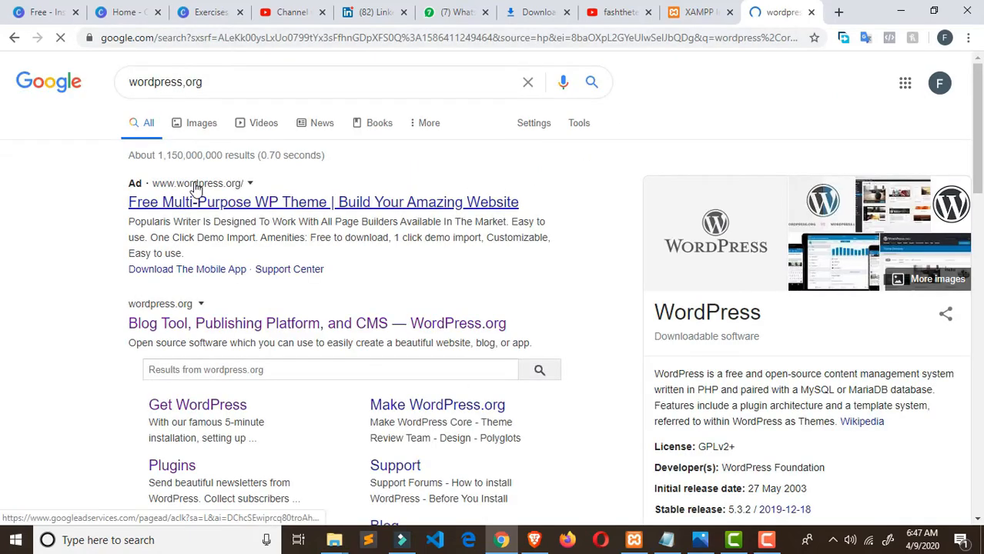
click(196, 188)
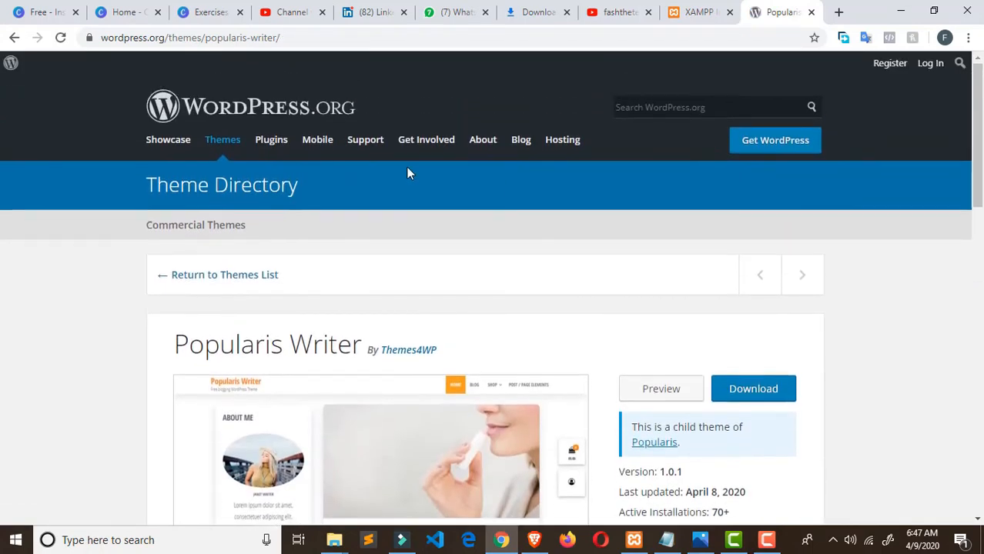
- Download the WordPress 5.4 zip from the Get WordPress page, dismiss the message, and open a new tab
click(756, 149)
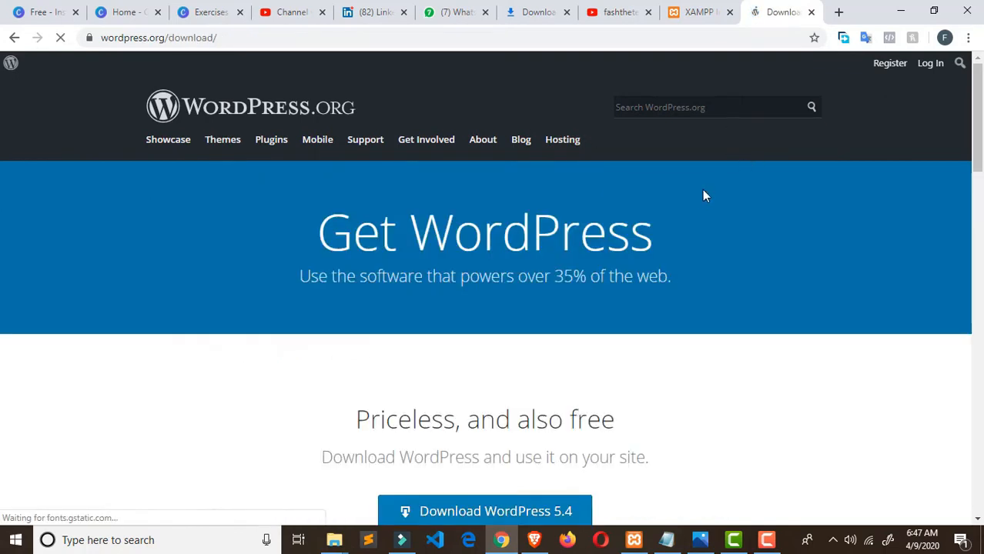
scroll(681, 256, down, 2)
click(502, 368)
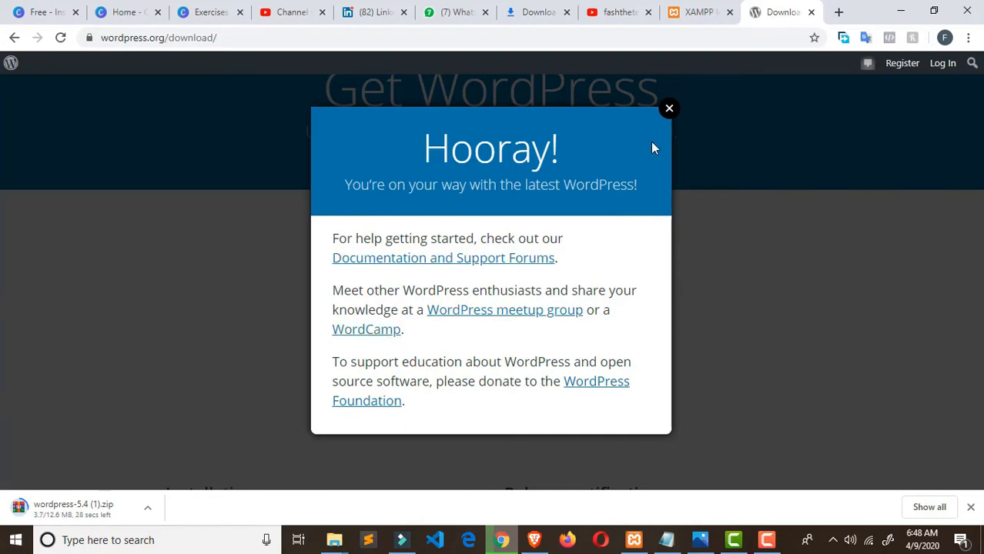
click(670, 109)
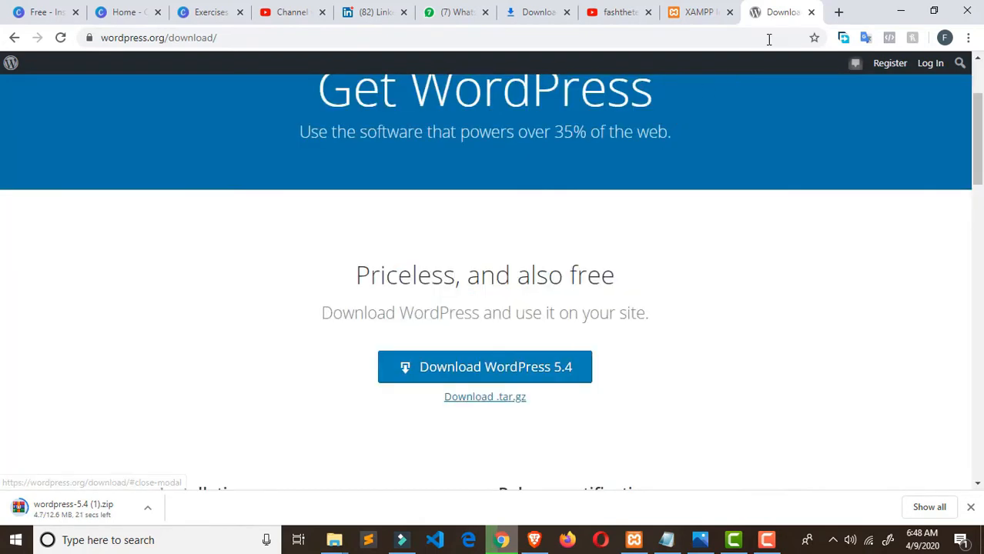
click(838, 13)
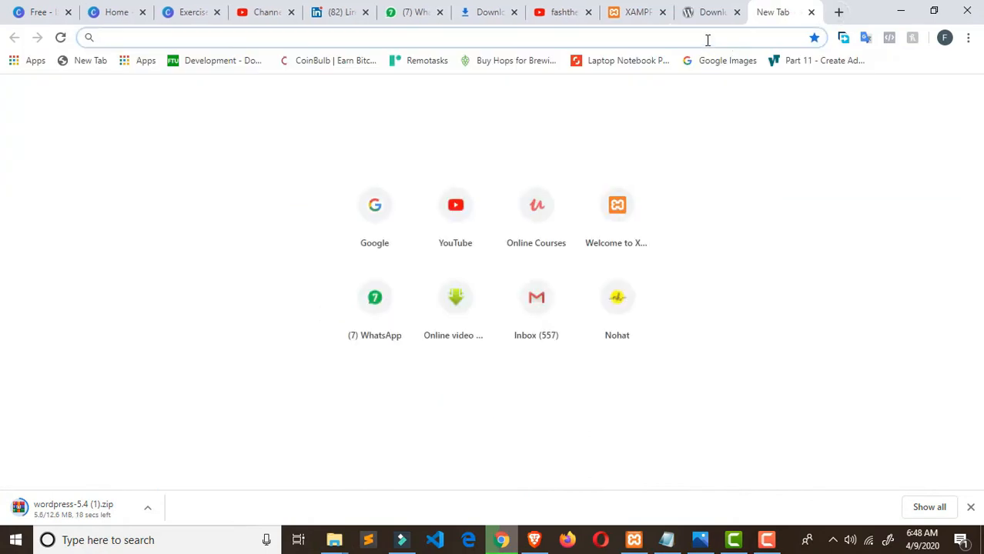
- Search Google for 'winrar download'
text(goo)
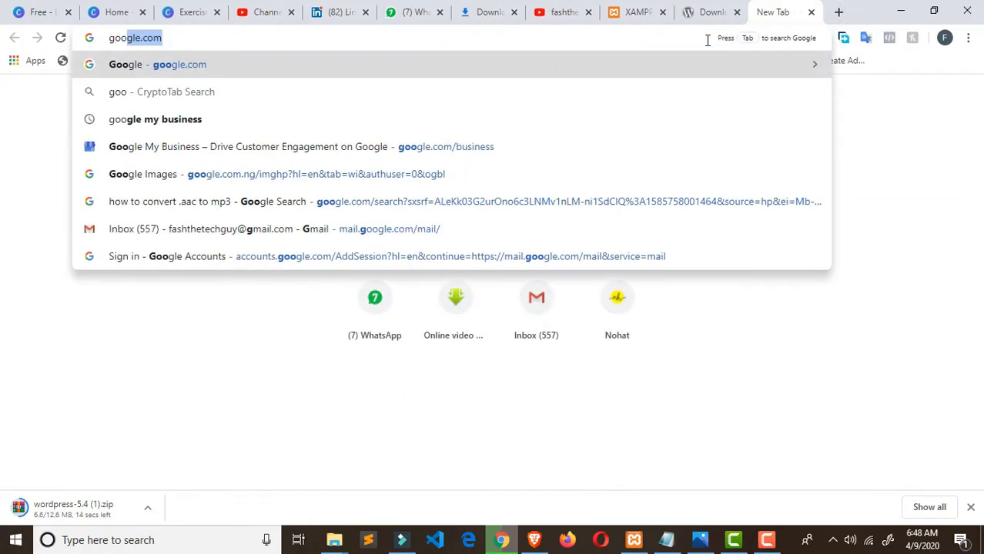
key(Return)
text(win)
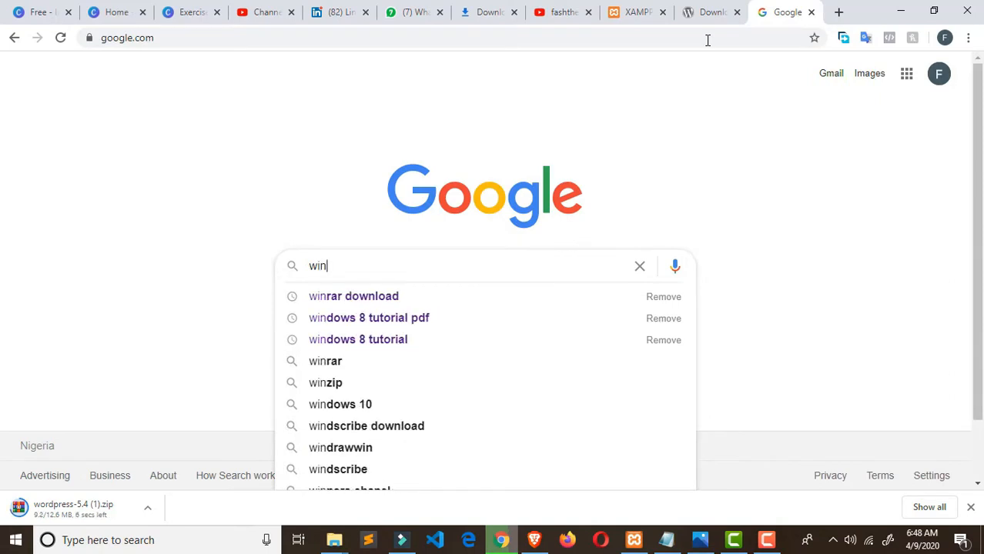
key(Down)
key(Return)
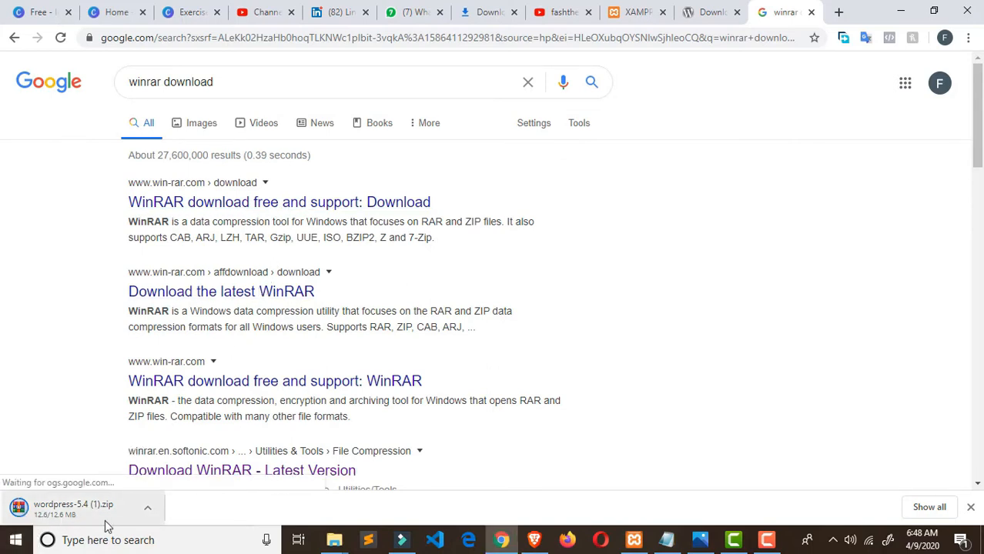
- Check the WordPress zip download, then minimize Chrome and the video editor
click(147, 510)
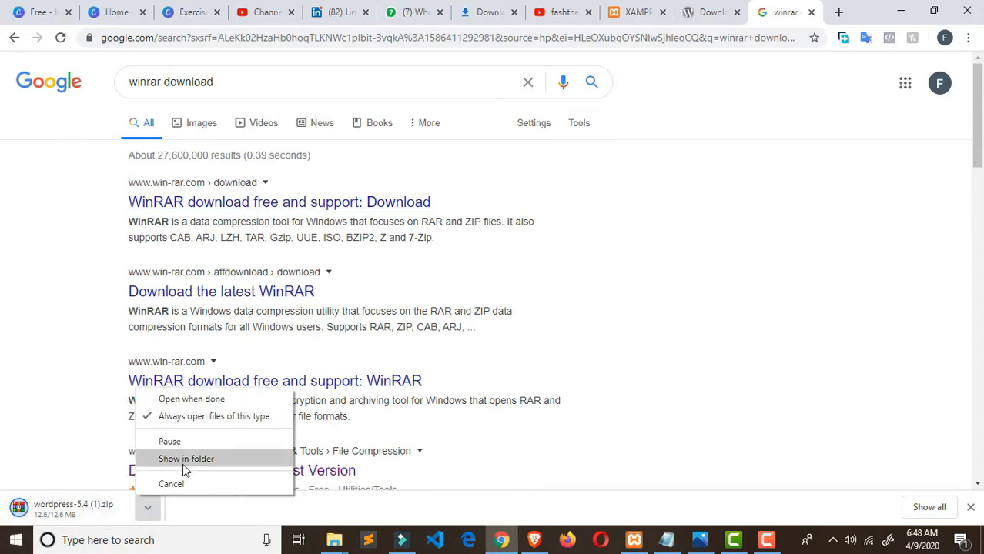
click(186, 460)
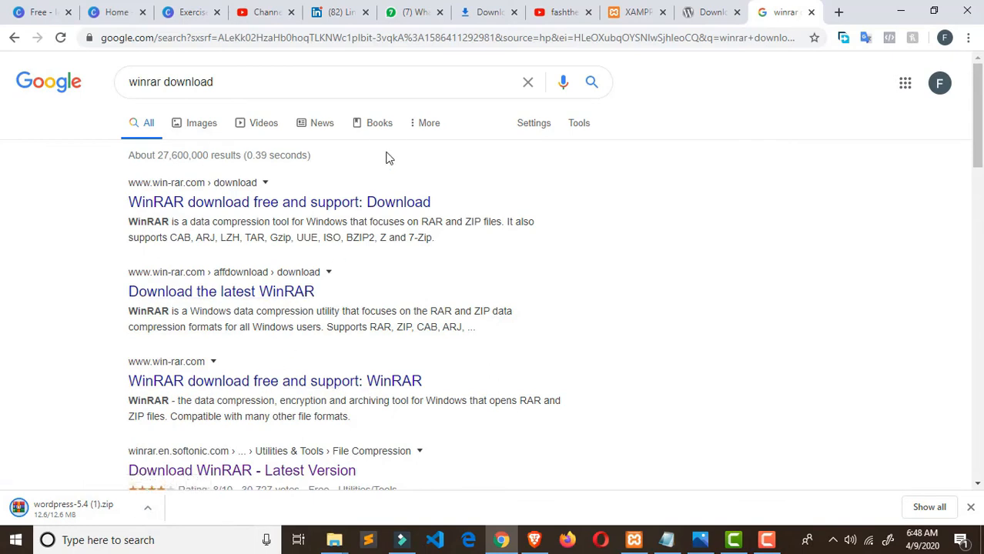
click(900, 11)
click(927, 15)
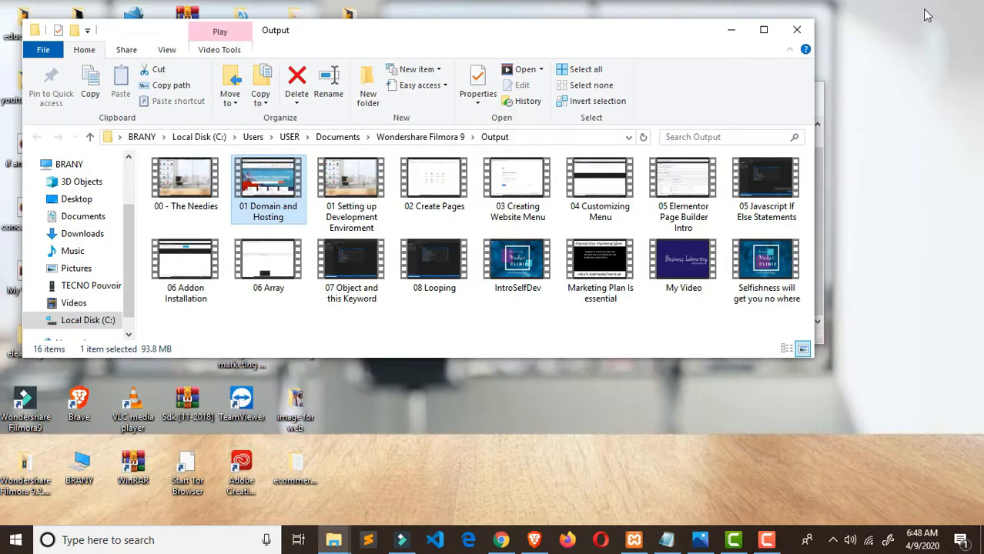
- Clear the open windows away and open the web kit folder on the desktop
click(730, 30)
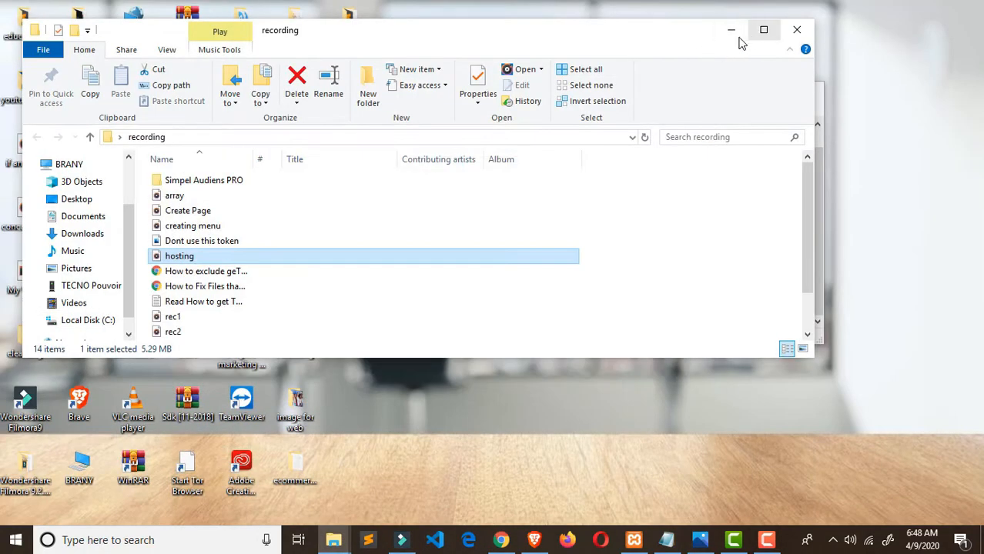
click(729, 29)
click(744, 93)
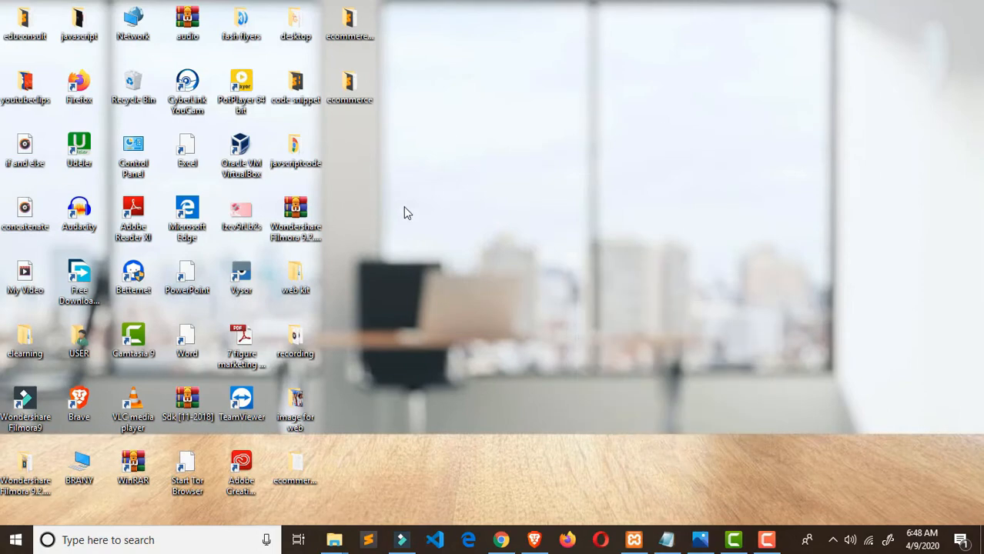
double_click(297, 286)
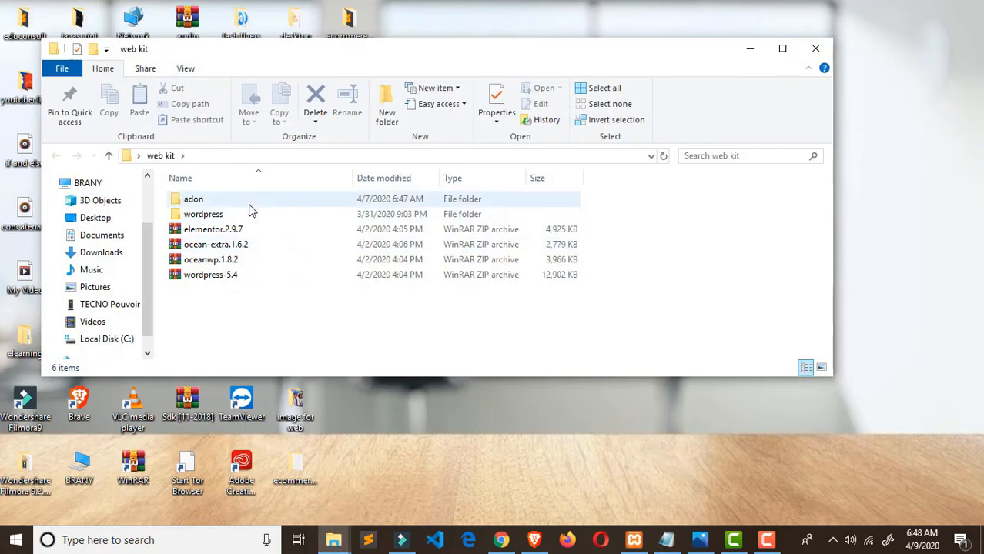
- Delete the adon and wordpress folders and three zip archives, keeping only wordpress-5.4
click(258, 217)
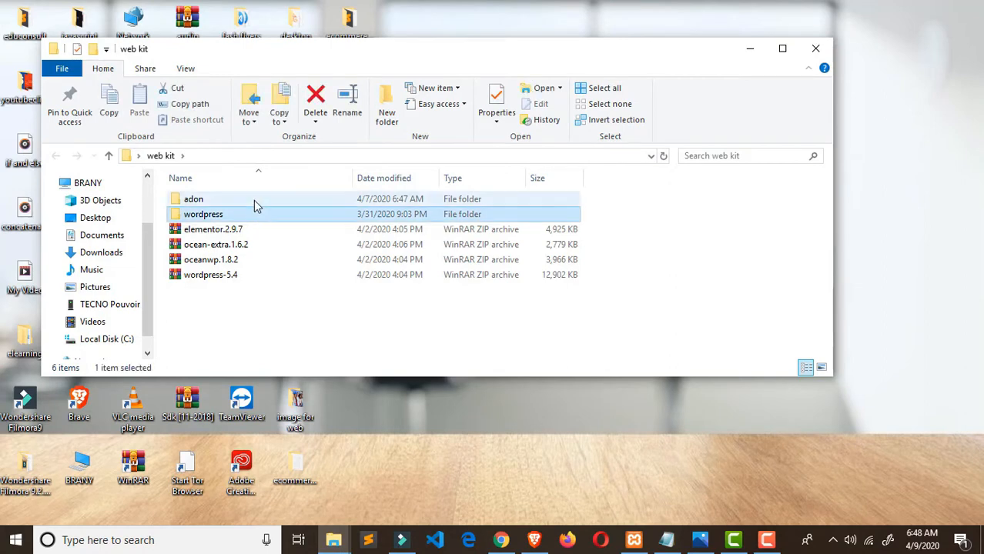
ctrl+click(256, 203)
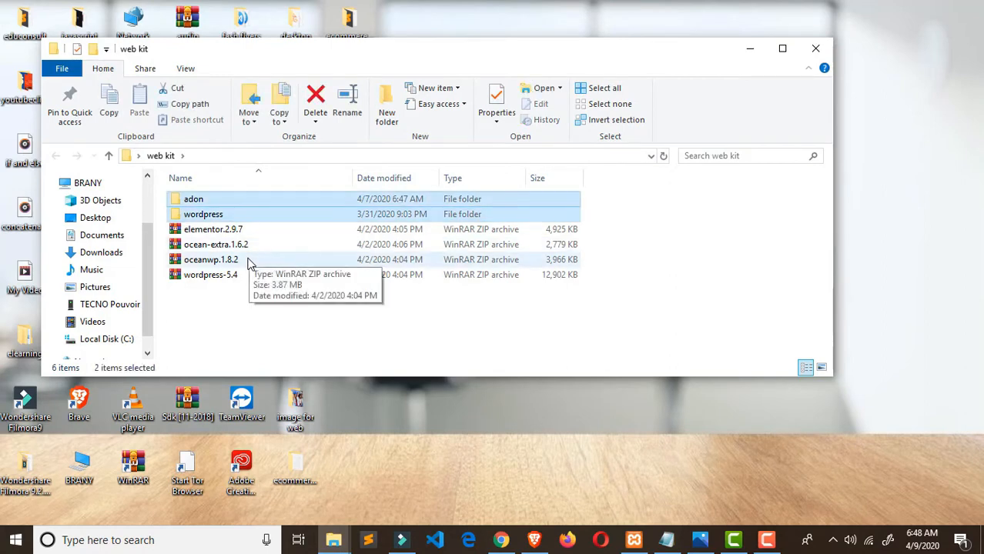
key(Delete)
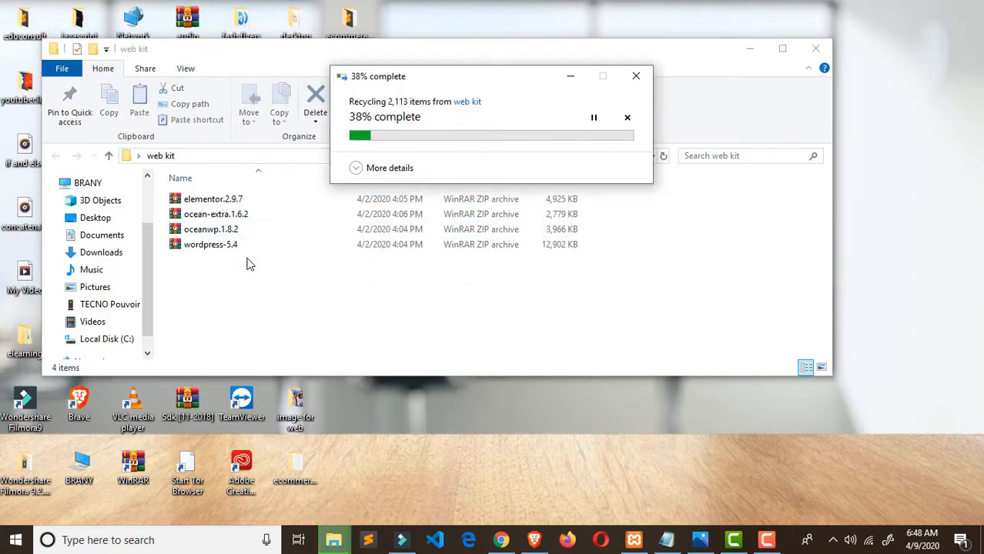
click(239, 223)
drag(239, 224, 240, 202)
key(Delete)
click(239, 200)
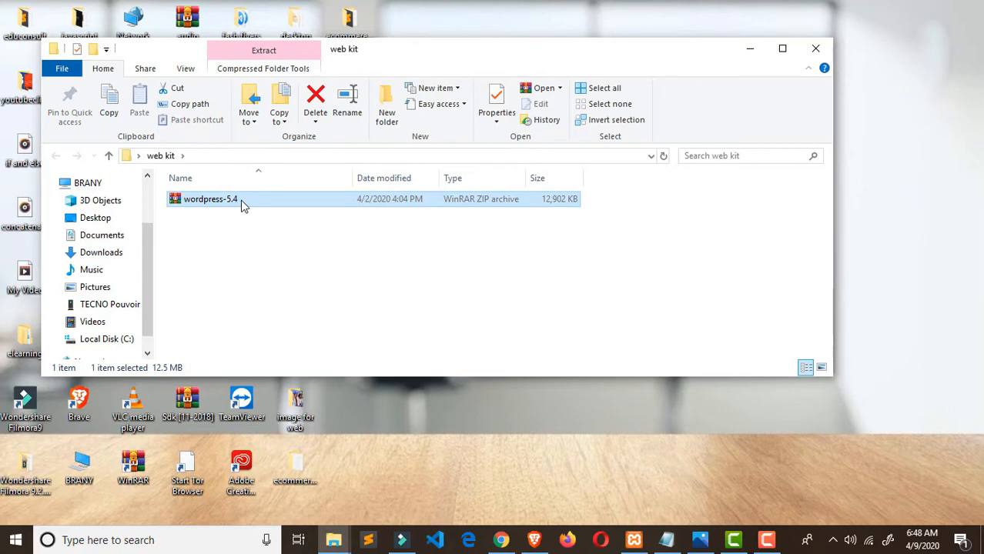
- Extract wordpress-5.4 here with WinRAR and open the resulting wordpress folder
right_click(240, 204)
mouse_move(389, 228)
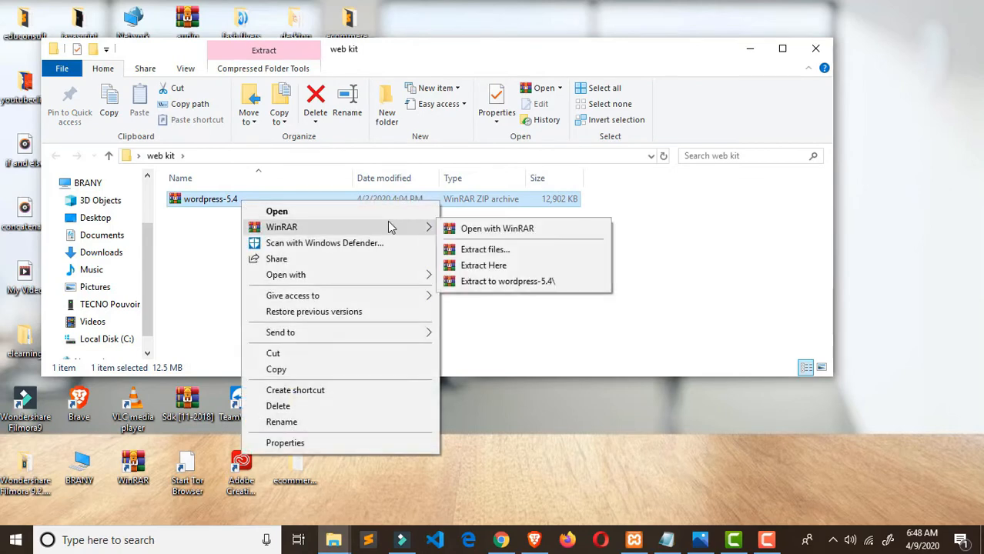
click(571, 266)
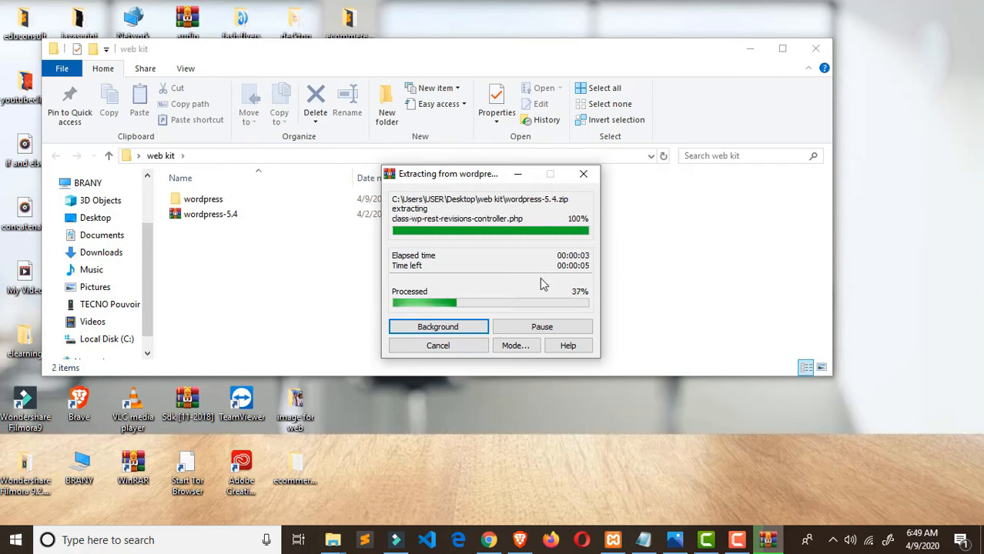
click(253, 203)
double_click(254, 207)
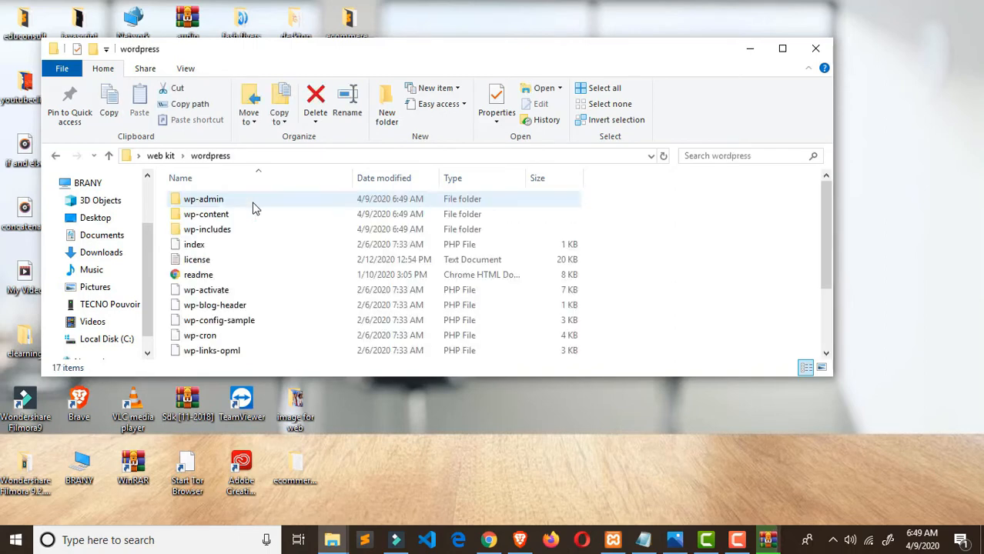
scroll(258, 223, down, 2)
scroll(260, 246, up, 1)
scroll(260, 255, up, 1)
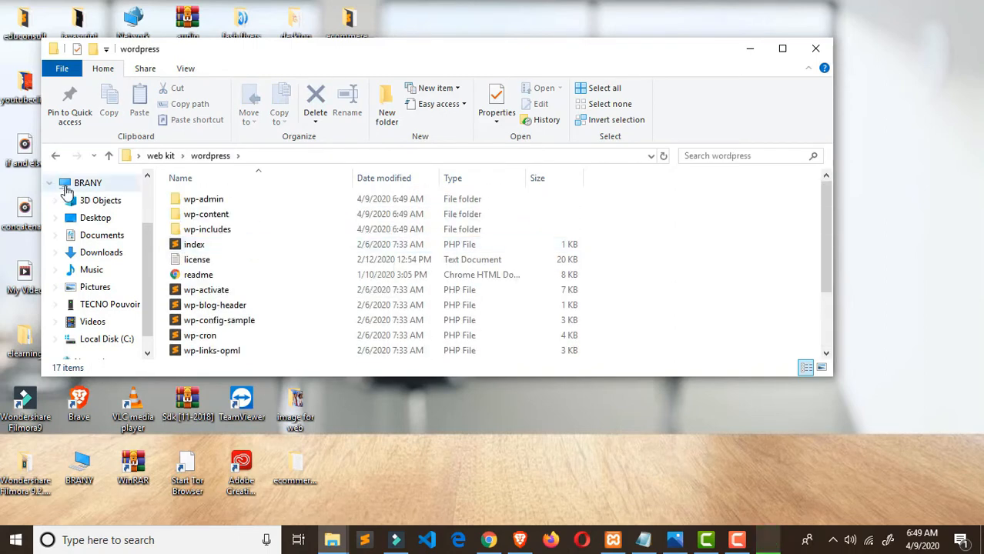
- Reopen the wordpress folder and select all of its files
click(55, 156)
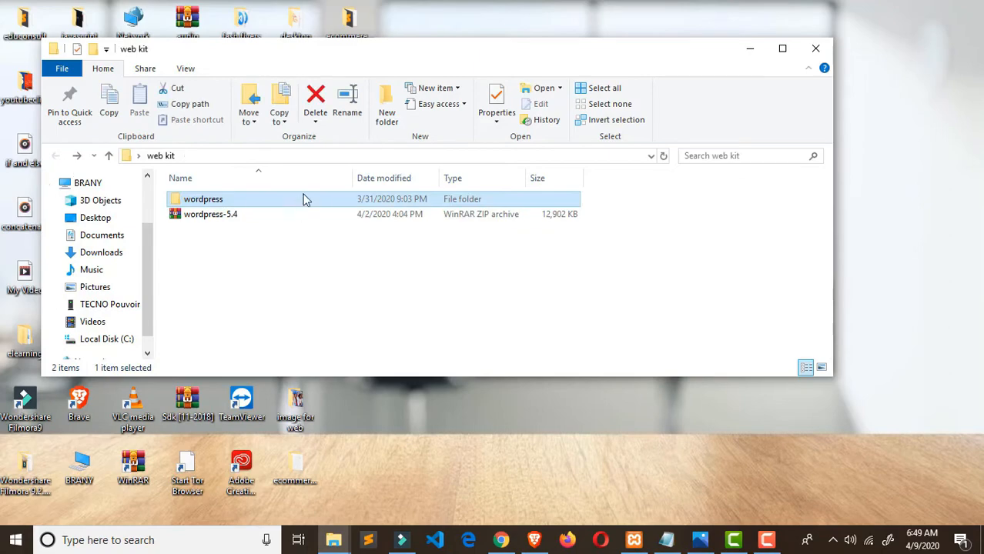
drag(608, 50, 678, 194)
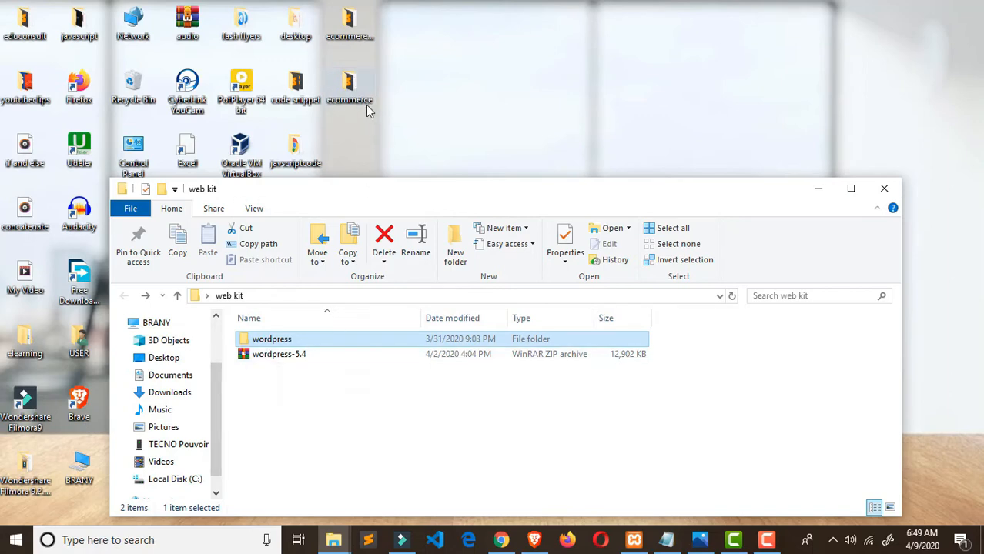
double_click(329, 346)
key(ctrl+a)
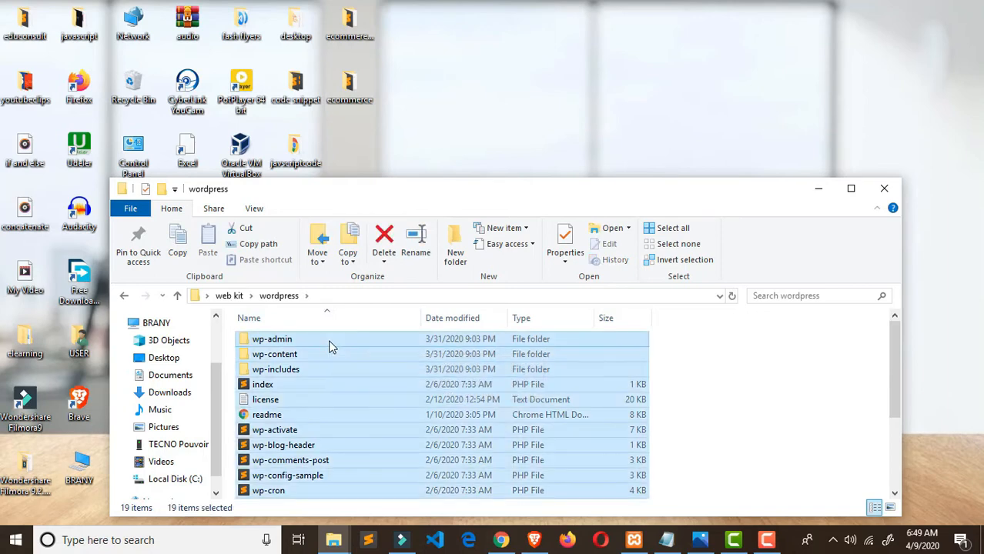
right_click(329, 347)
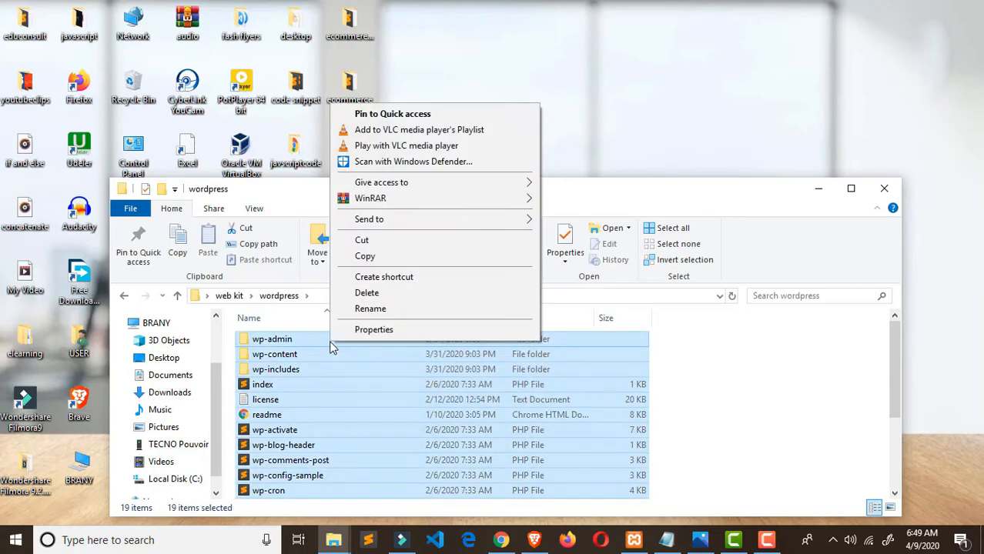
- Copy all the selected WordPress files and bring the other Explorer window forward
click(377, 255)
click(818, 189)
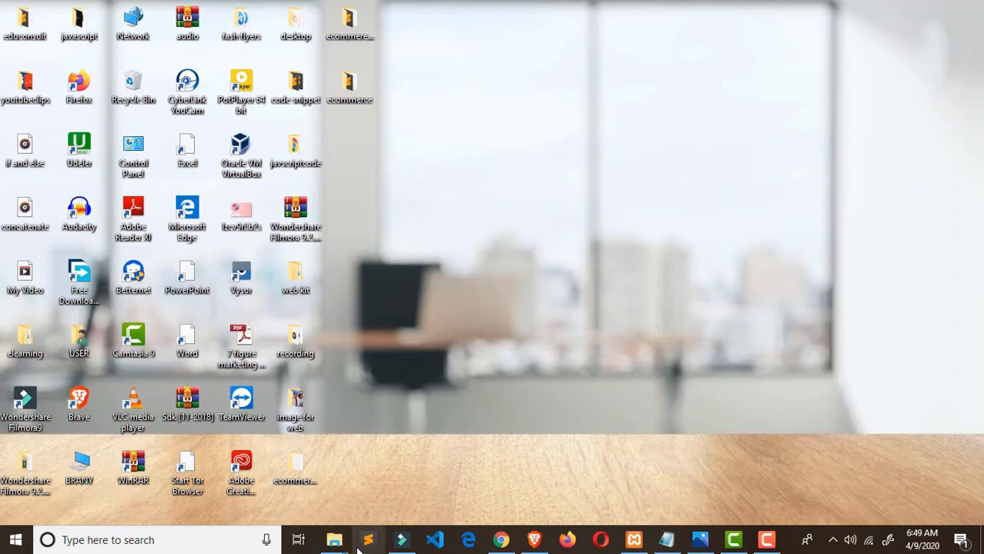
mouse_move(333, 540)
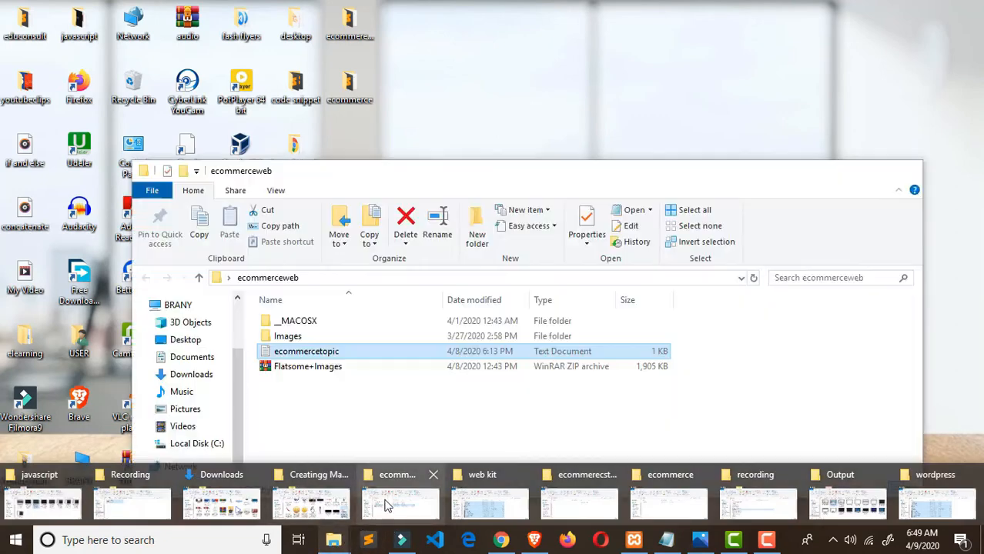
click(387, 505)
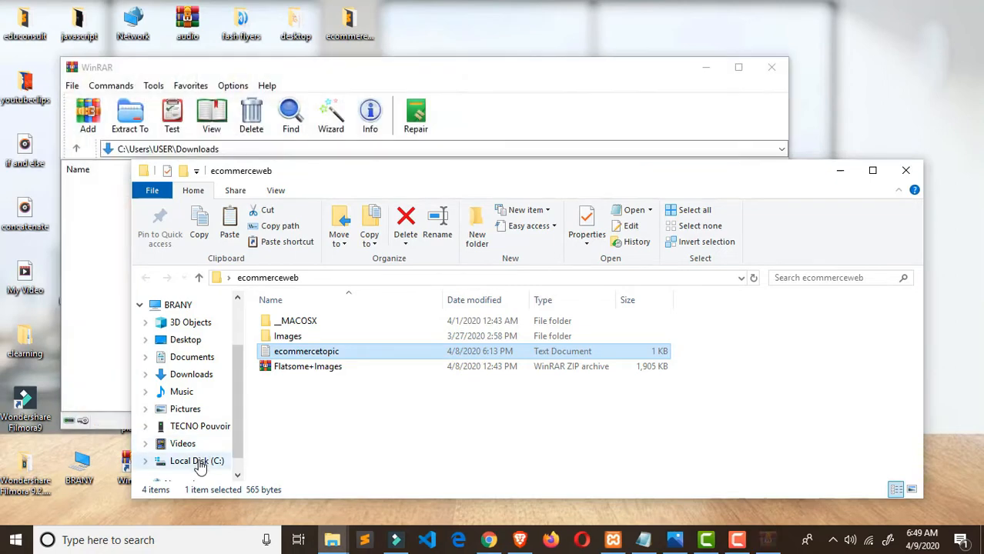
click(197, 461)
click(706, 67)
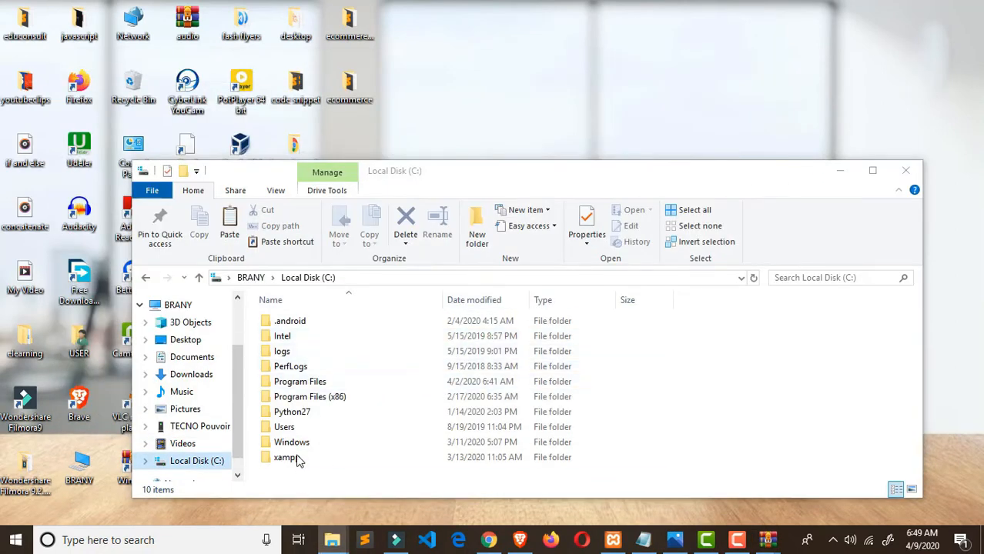
drag(584, 165, 550, 83)
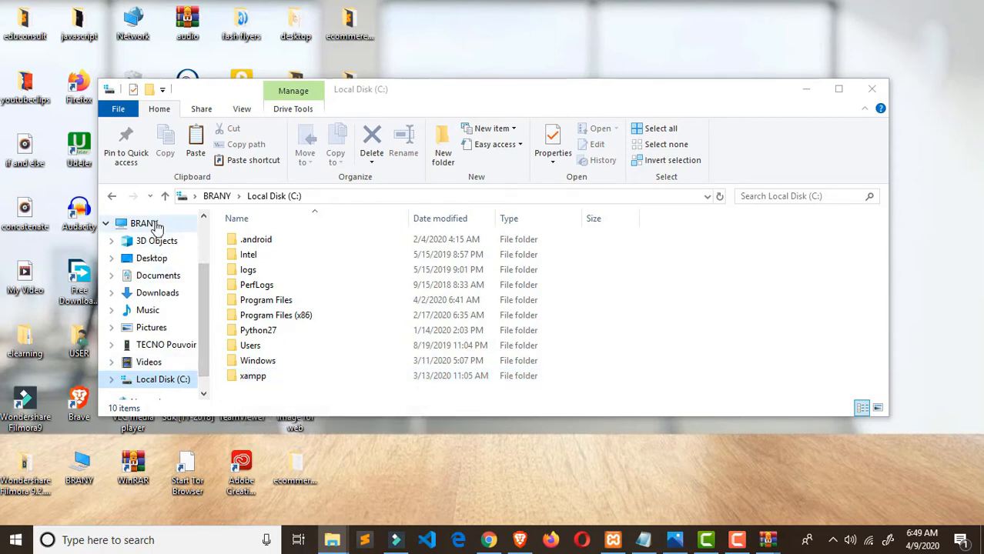
- Navigate to Local Disk (C:) > xampp > htdocs
click(131, 223)
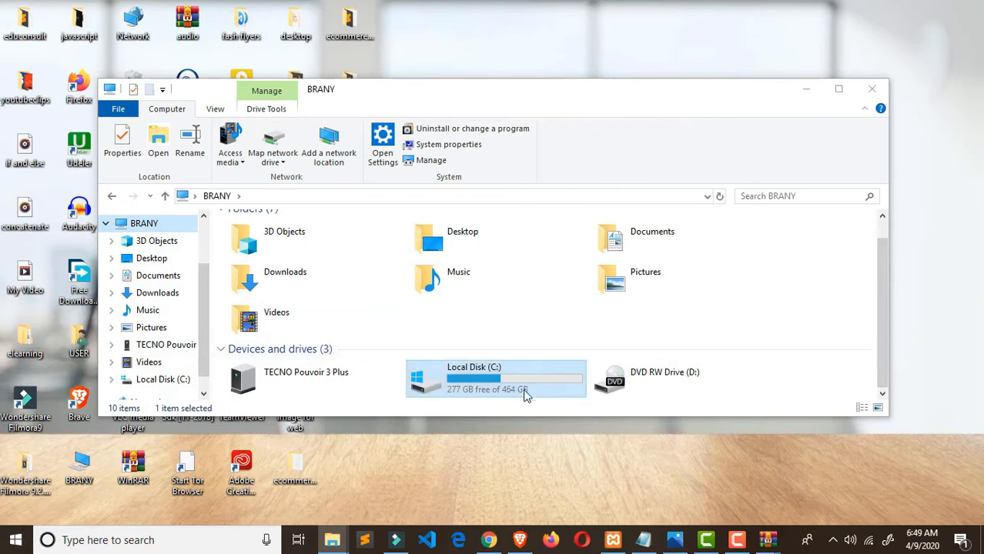
double_click(472, 378)
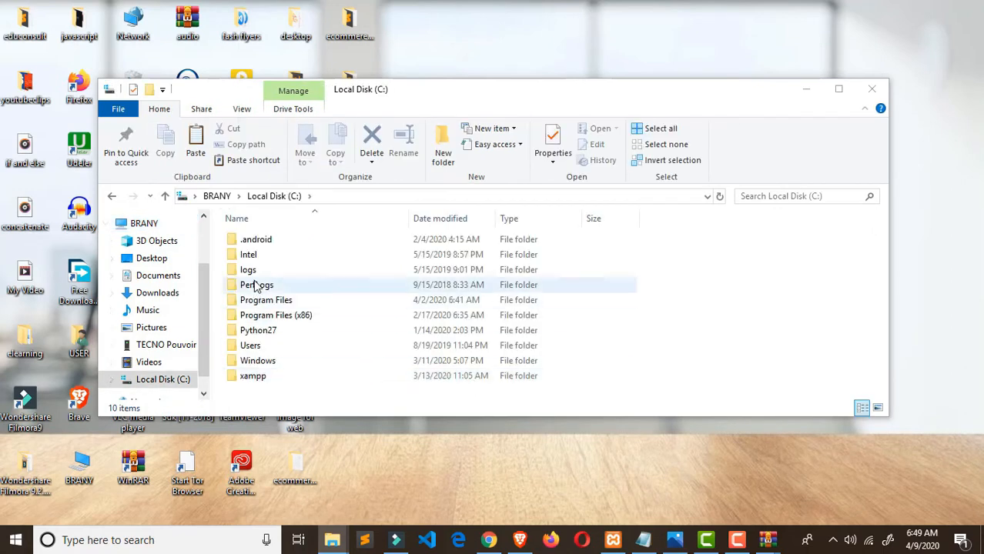
double_click(254, 377)
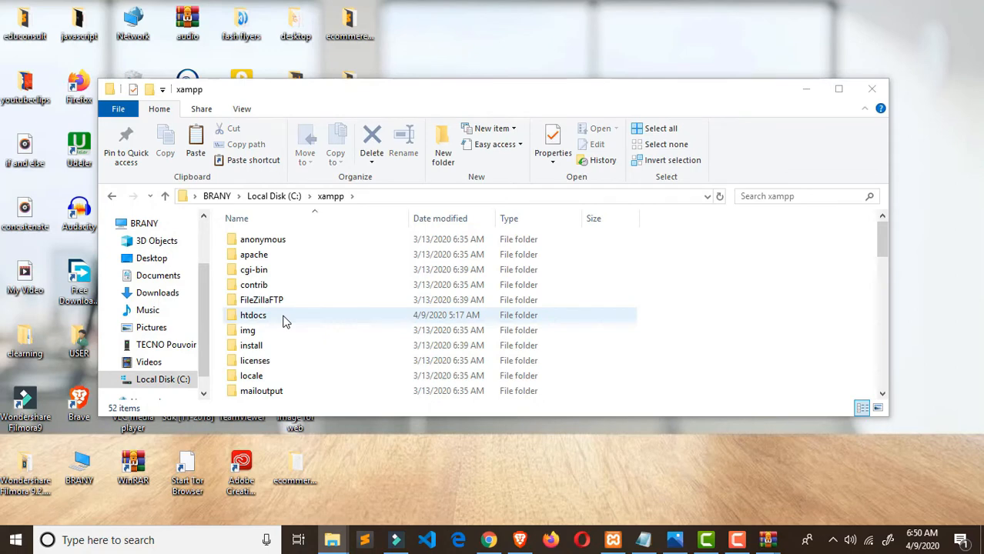
double_click(254, 316)
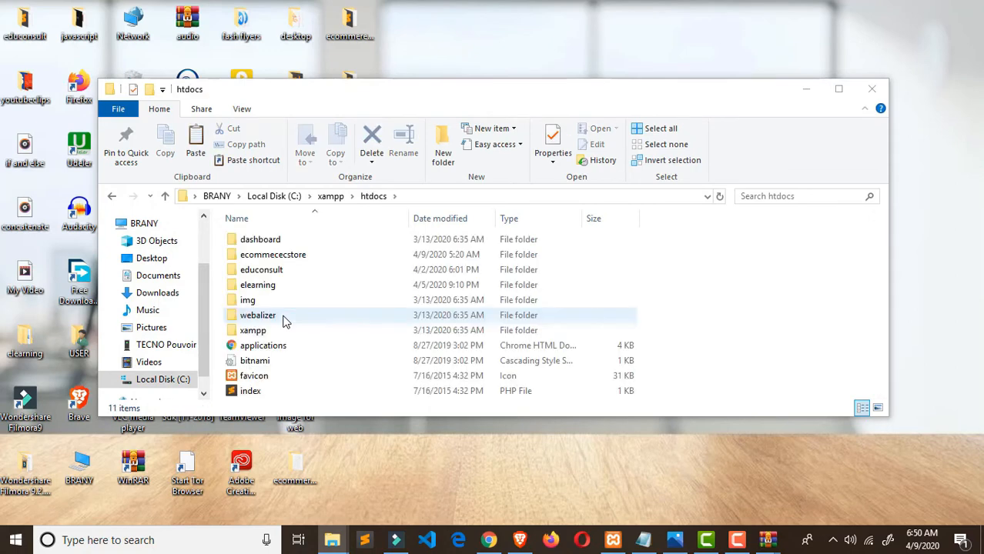
- Create an ecommerce folder in htdocs and paste the 2,108 WordPress items into it
right_click(695, 281)
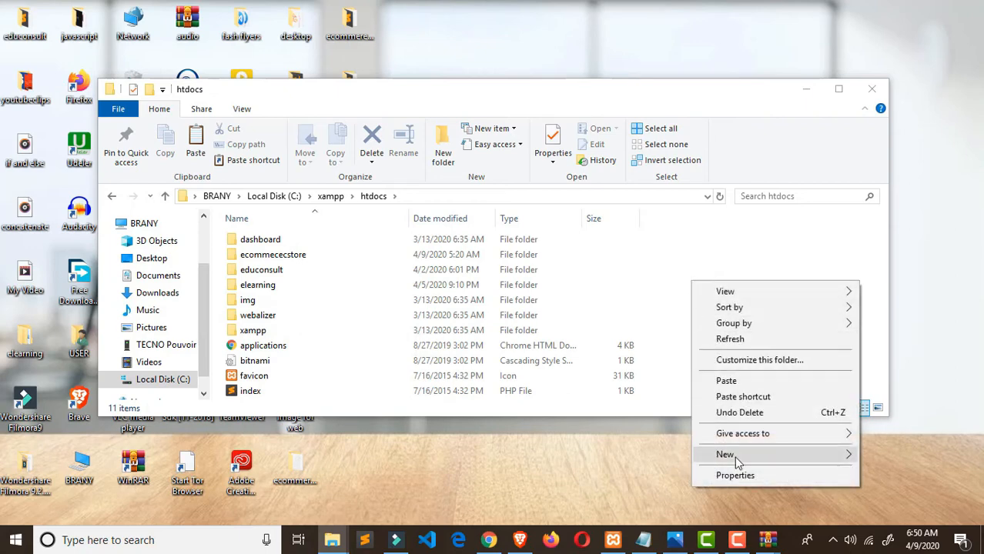
mouse_move(737, 462)
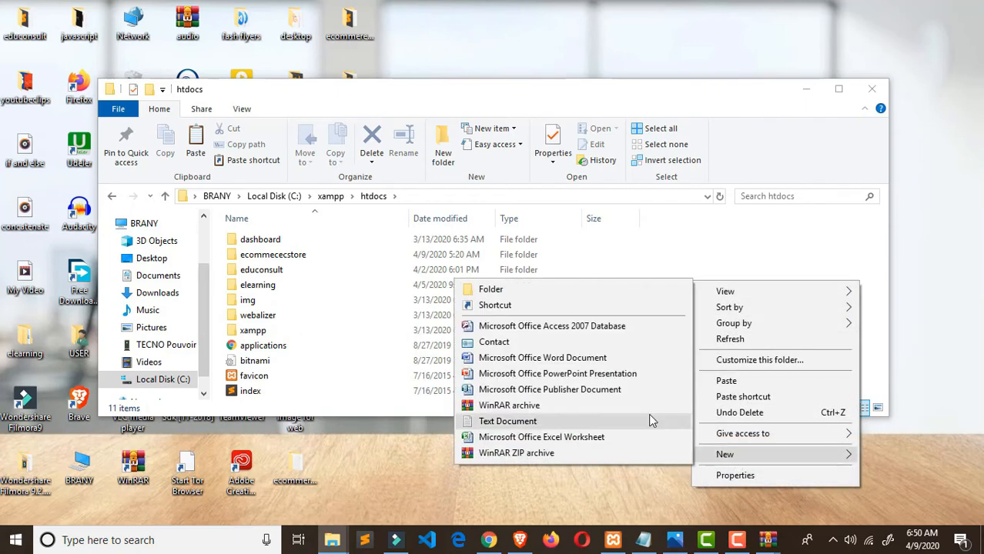
click(590, 301)
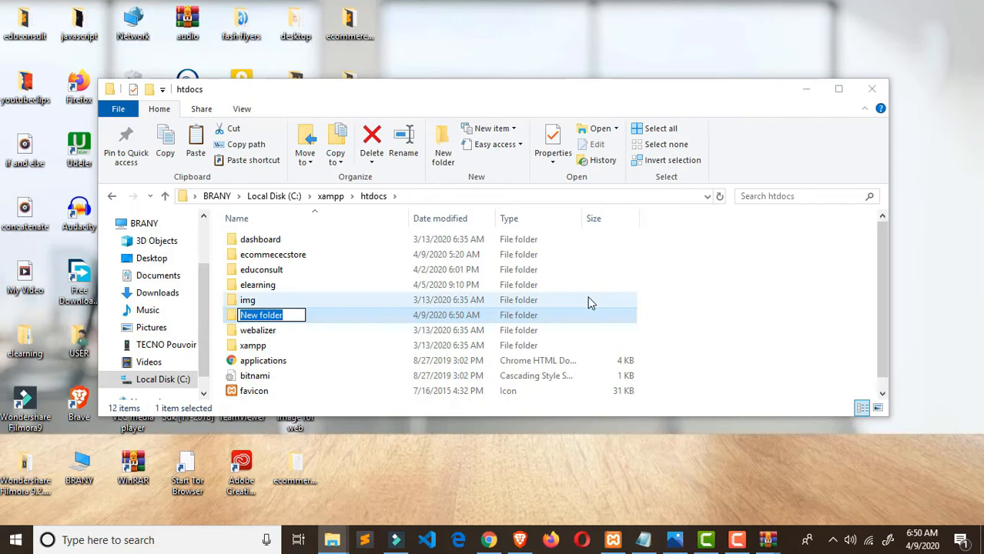
text(ecoo)
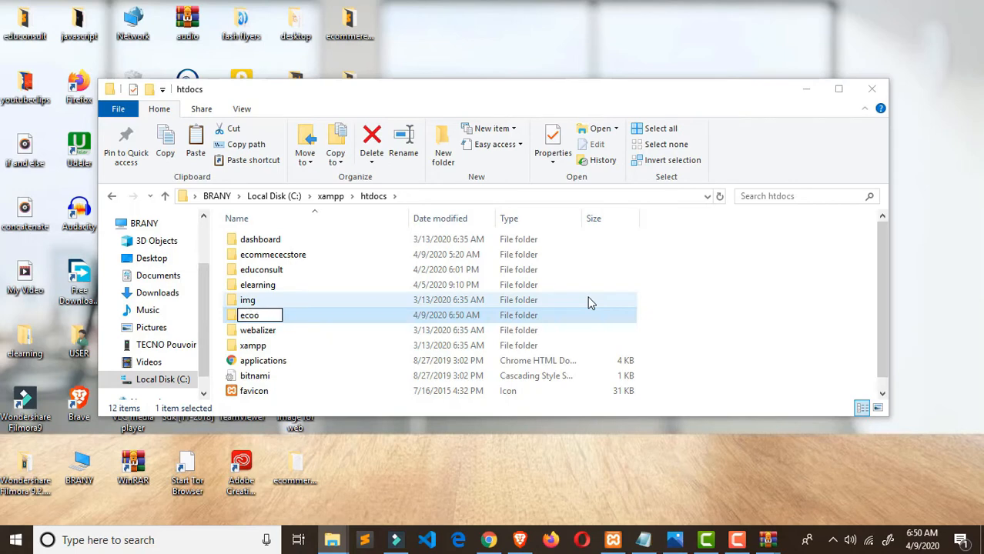
key(BackSpace)
text(mmerce)
key(Return)
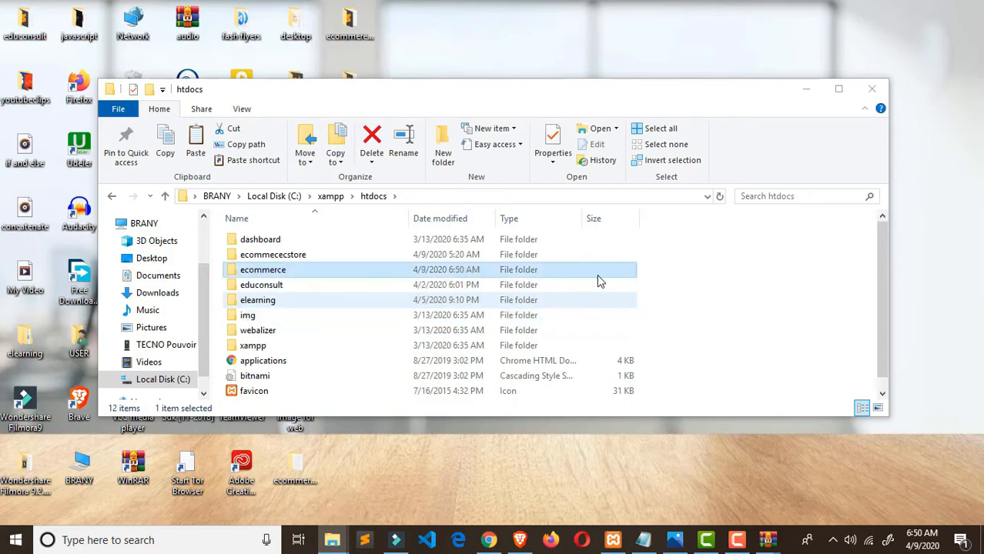
double_click(333, 276)
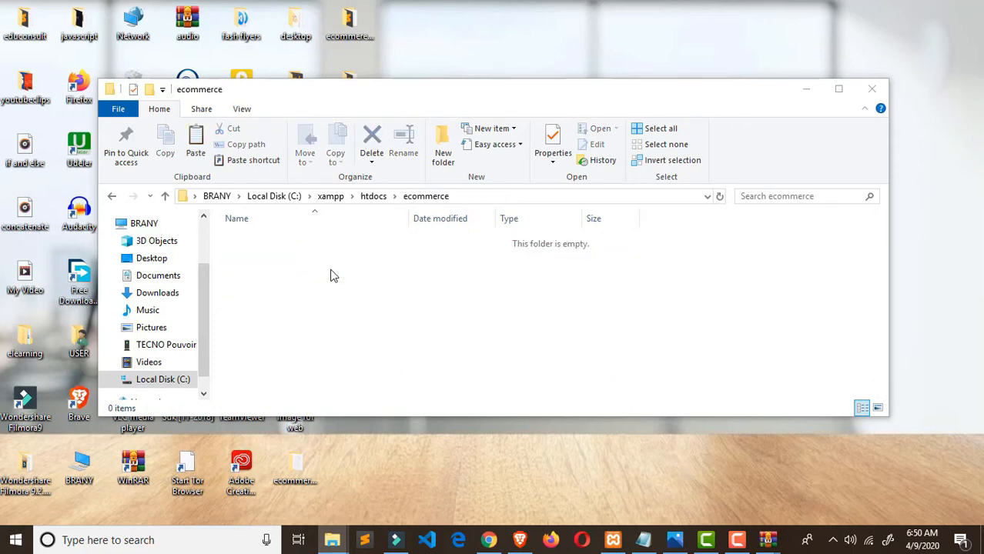
key(ctrl+v)
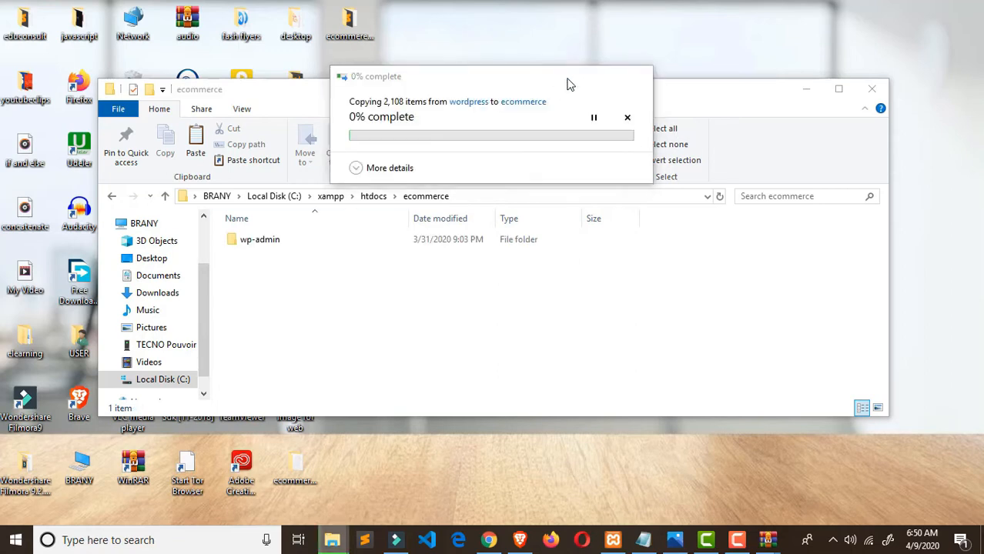
click(570, 76)
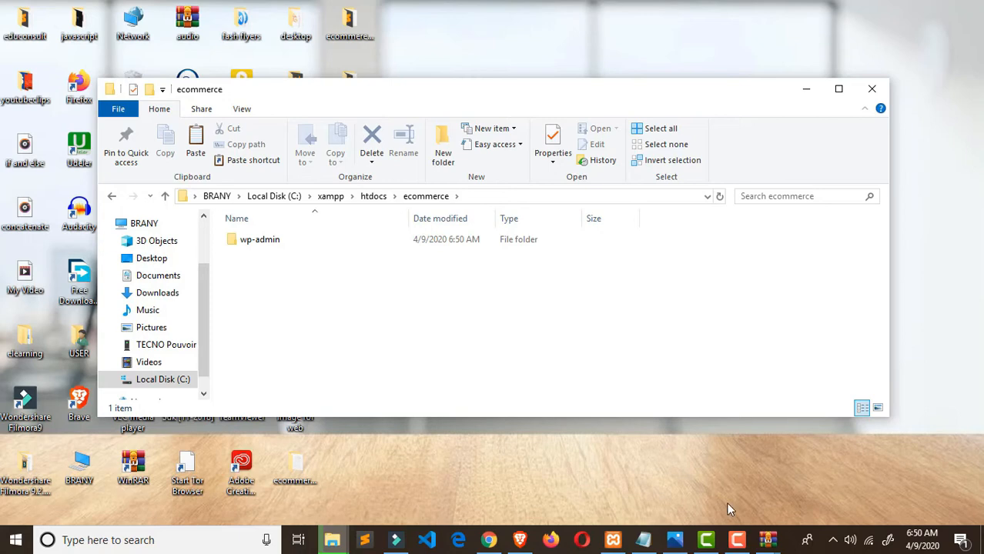
- Dismiss the WinRAR reminder and select all 19 items in web kit\wordpress
mouse_move(737, 540)
click(747, 499)
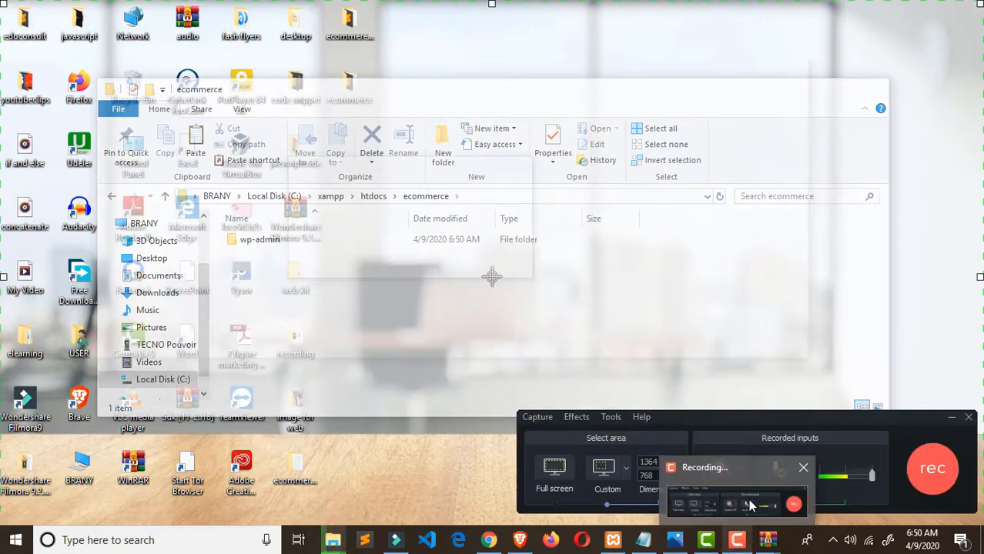
click(908, 477)
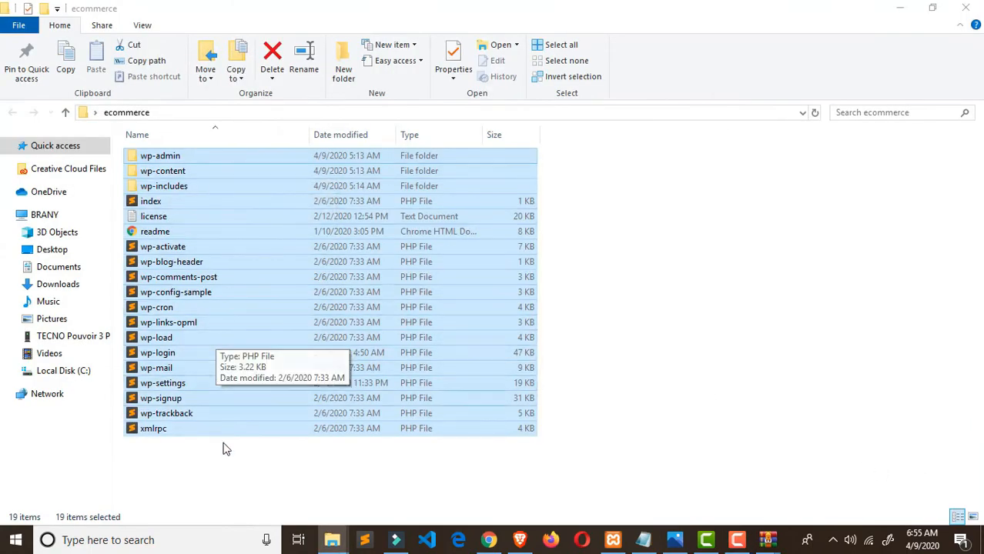
click(898, 12)
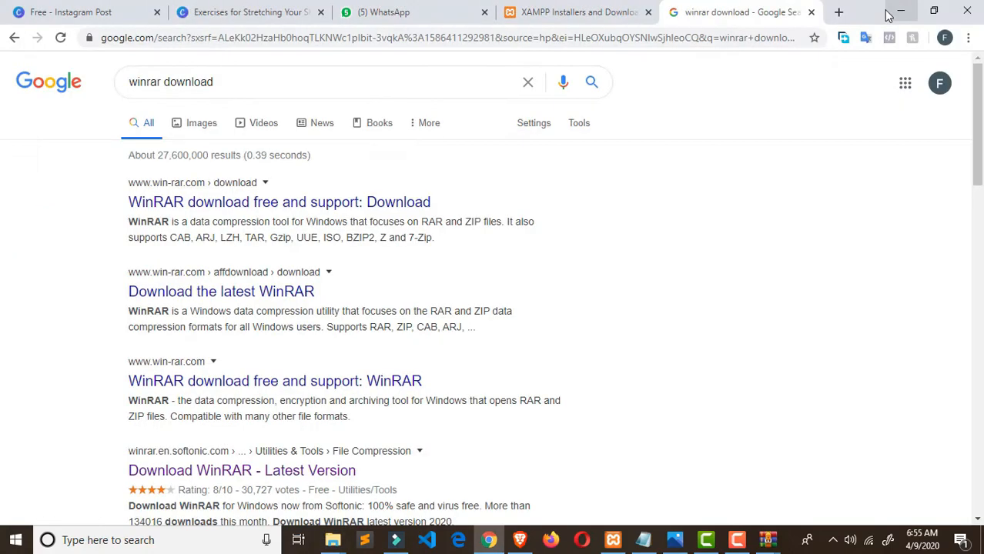
click(893, 12)
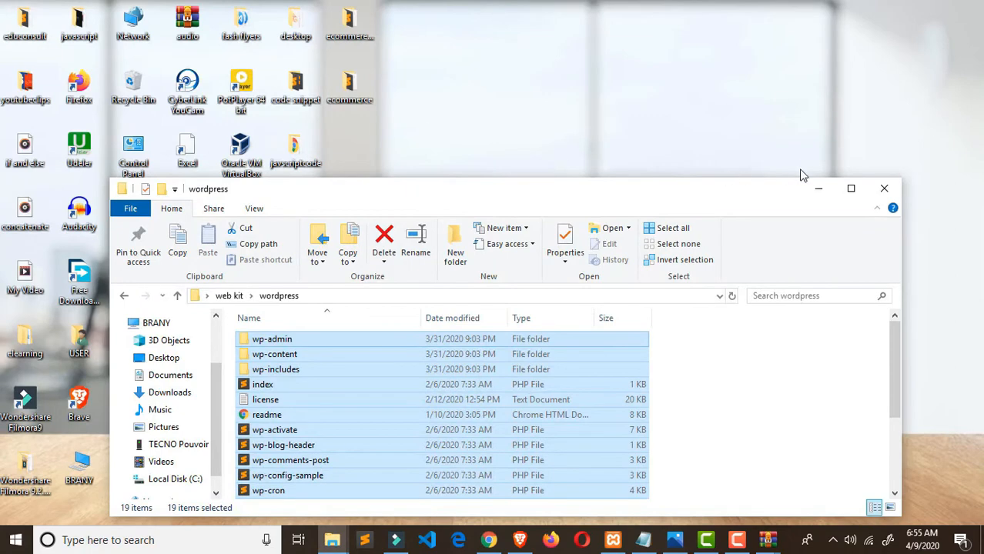
click(819, 188)
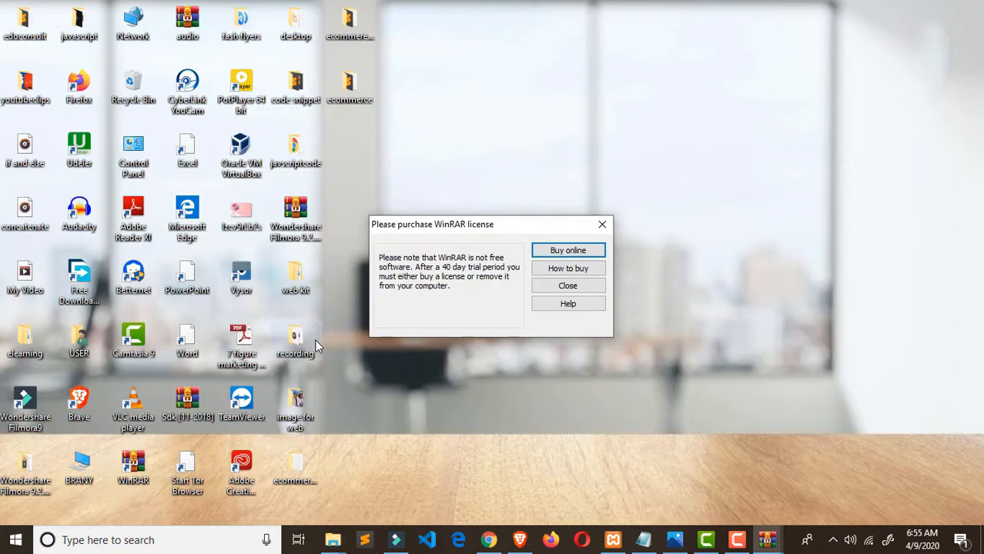
click(602, 224)
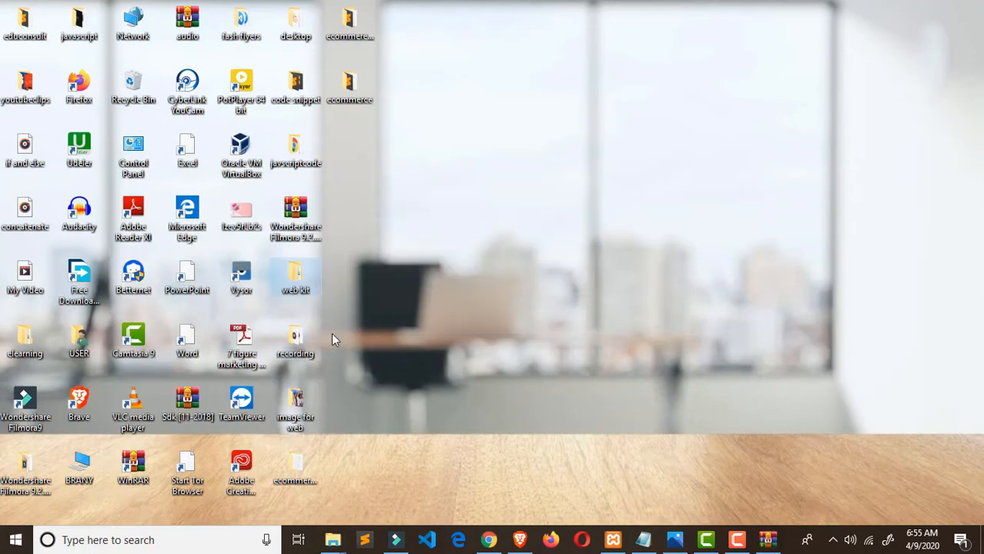
double_click(299, 283)
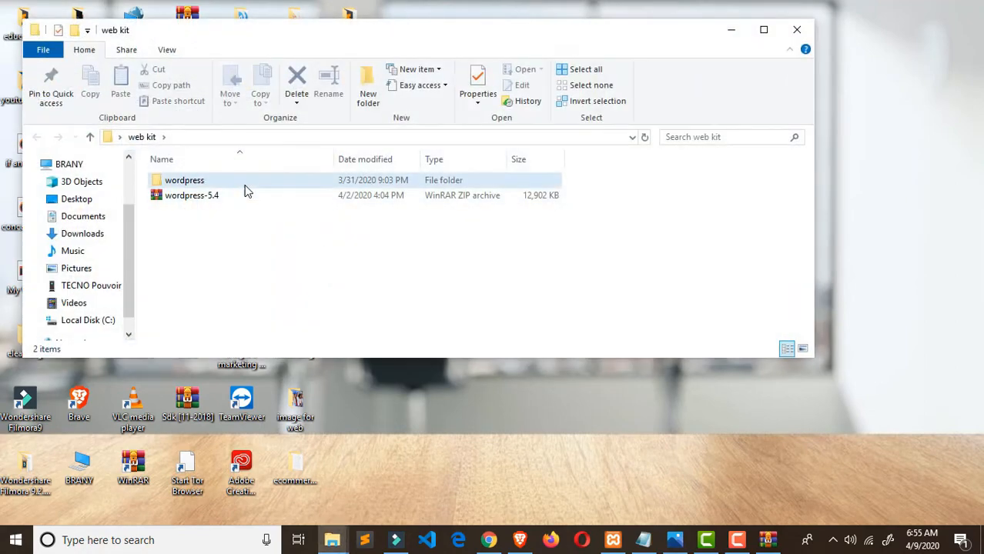
double_click(245, 187)
key(ctrl+a)
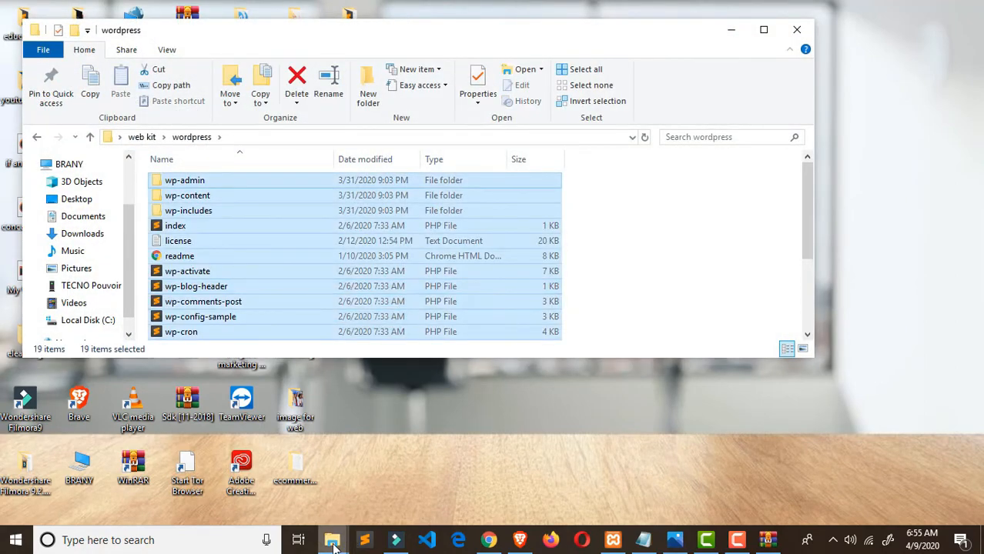
- Confirm C:\xampp\htdocs\ecommerce holds the 19 items, then go up to the xampp folder
click(97, 317)
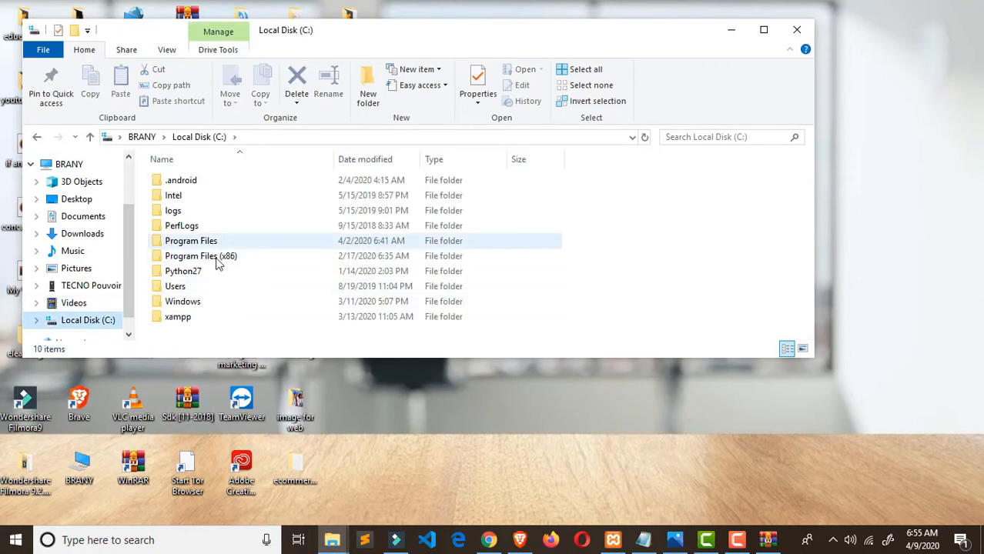
double_click(273, 323)
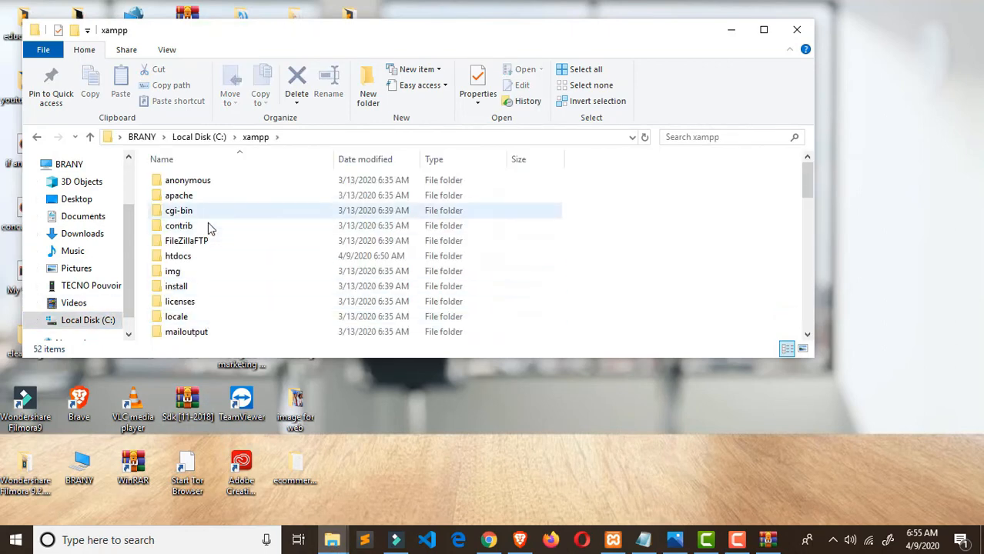
double_click(208, 257)
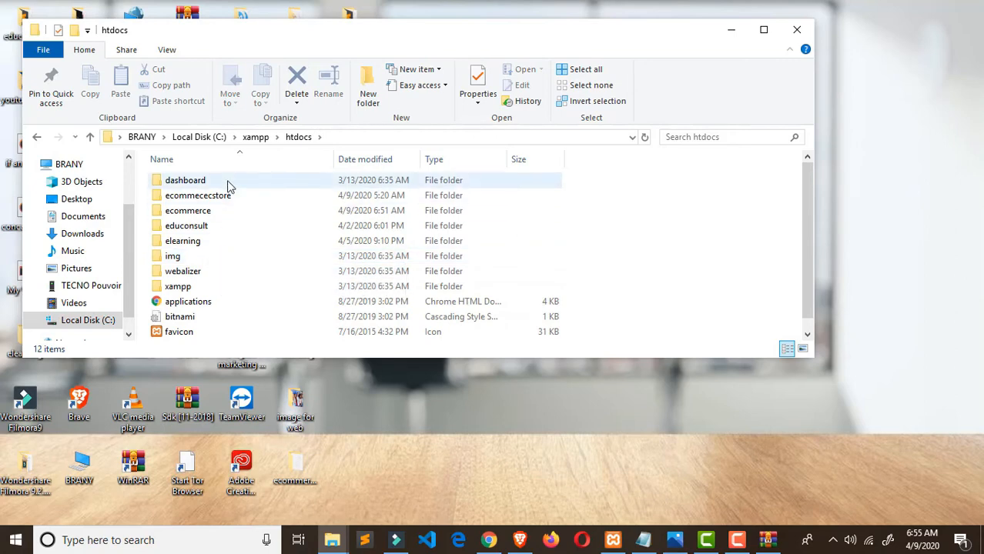
click(224, 214)
double_click(224, 218)
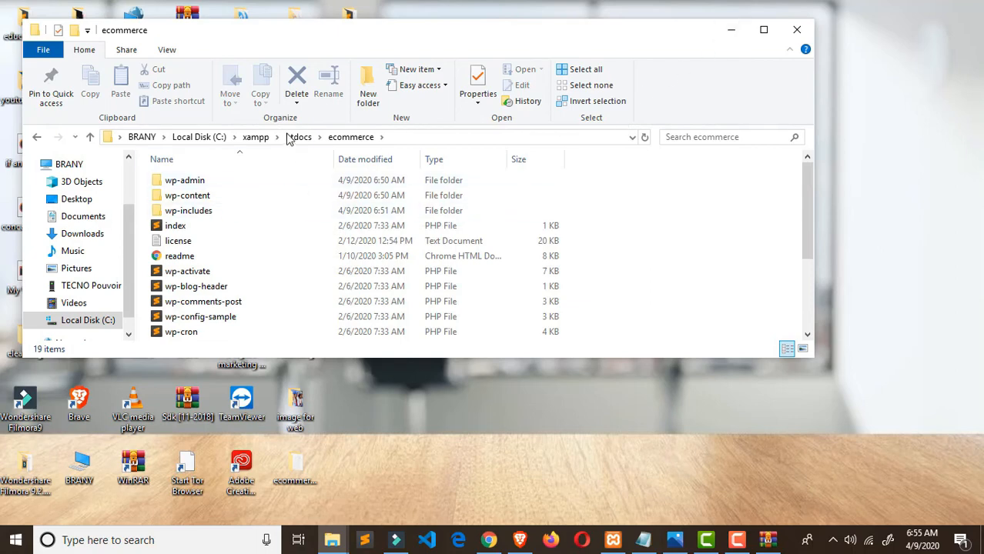
click(256, 139)
scroll(339, 262, down, 14)
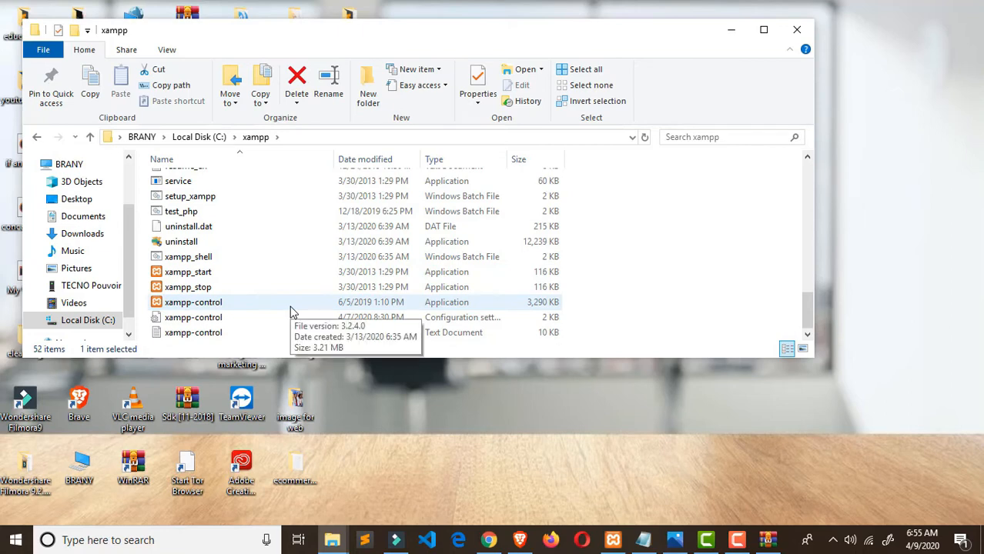
- Launch xampp-control, confirm Apache (ports 80, 443) and MySQL (3306) are running, then minimize it
click(291, 309)
double_click(291, 308)
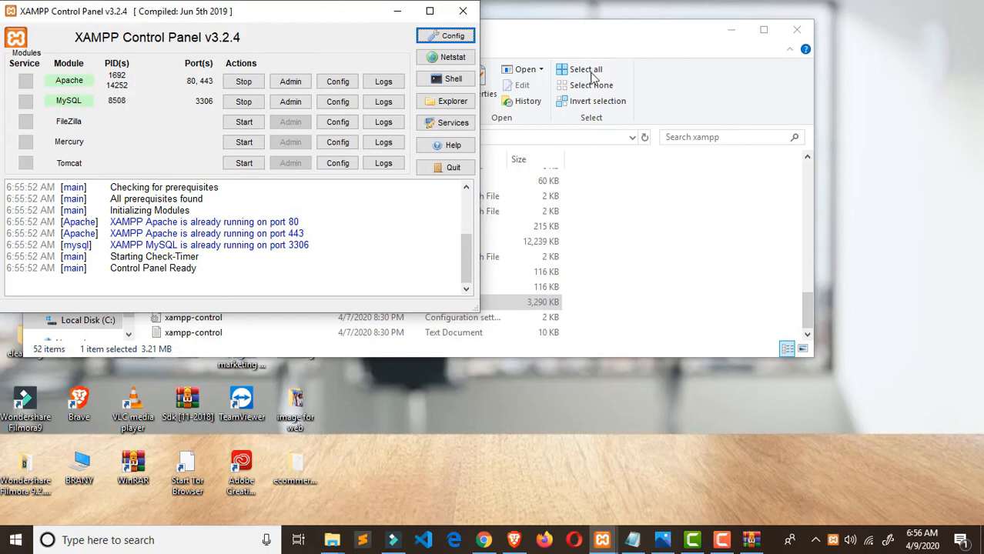
click(397, 11)
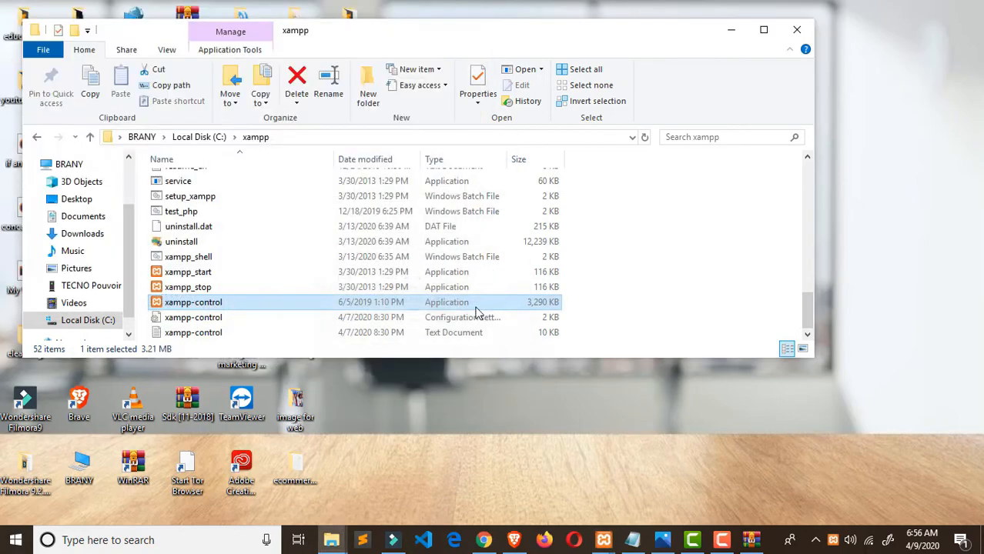
- Load localhost in a new Chrome tab and go to phpMyAdmin from the XAMPP dashboard menu
click(484, 543)
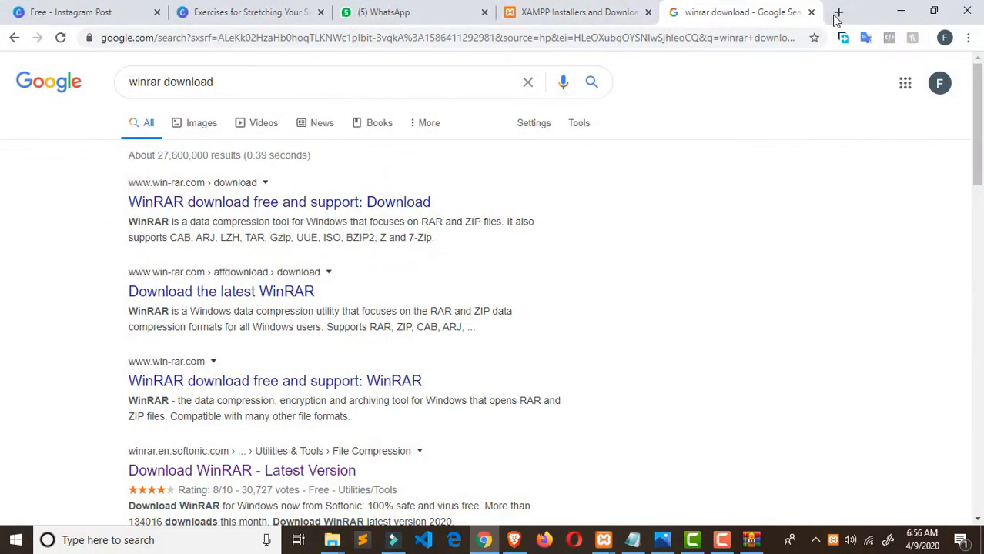
key(ctrl+t)
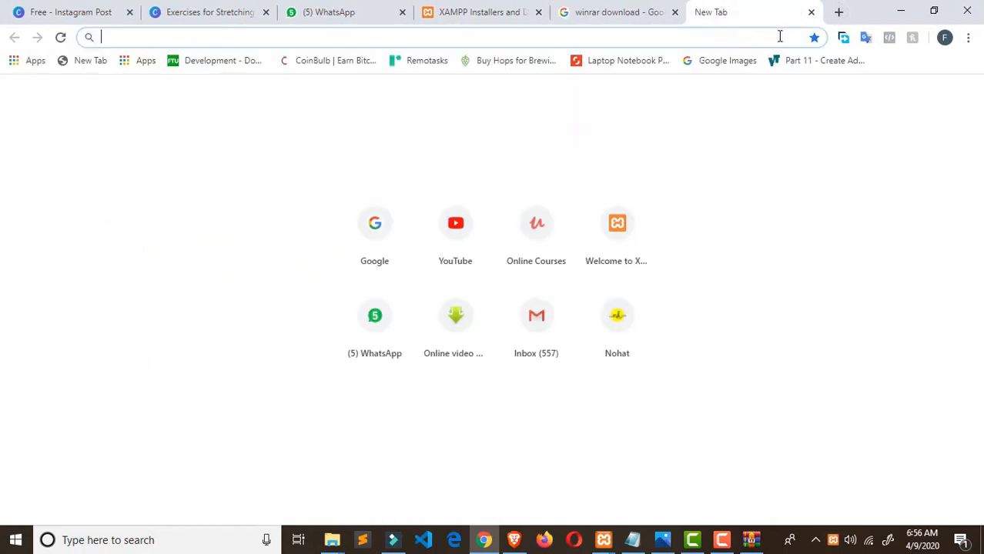
text(localhost)
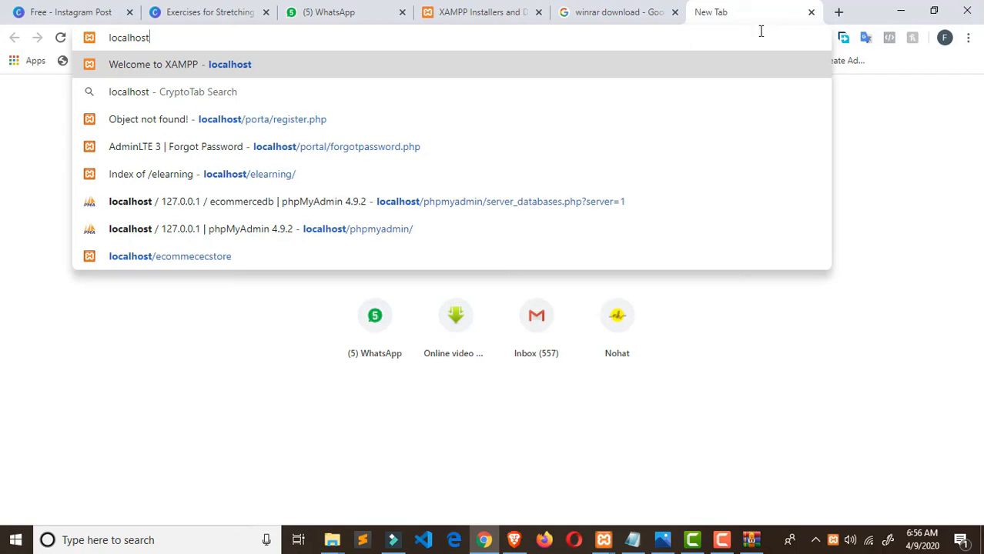
key(Return)
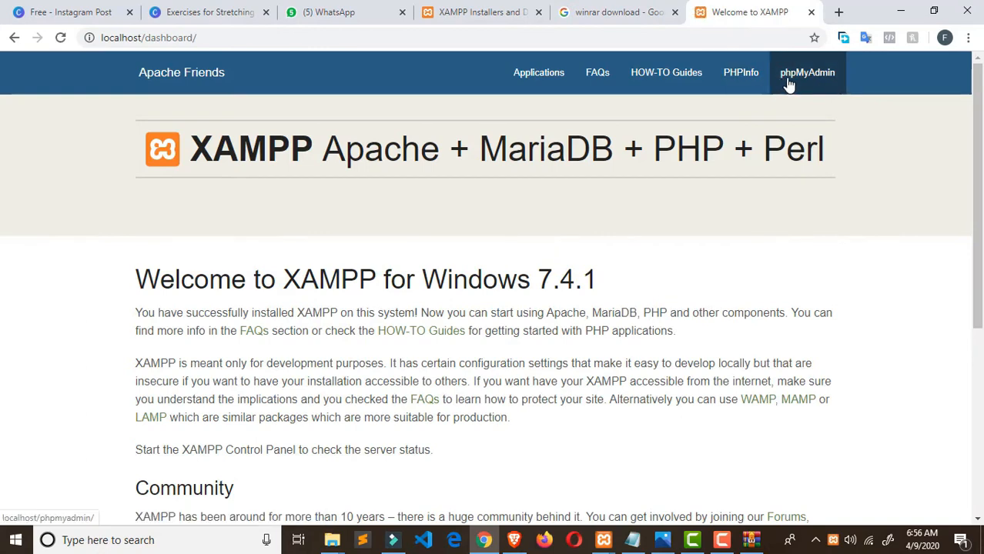
click(790, 82)
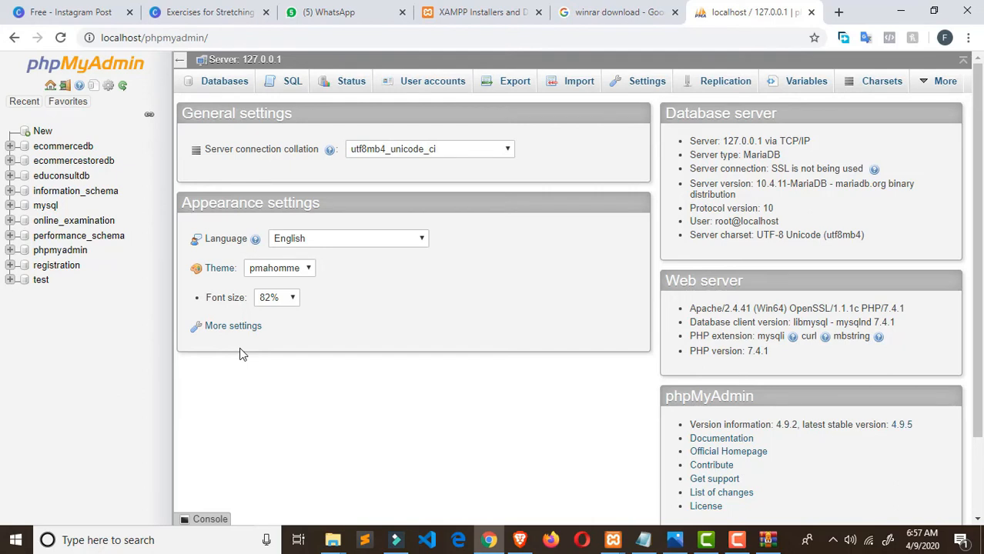
- Create a database named ecommdb with utf8mb4_general_ci collation, fixing the mistyped name first
click(43, 133)
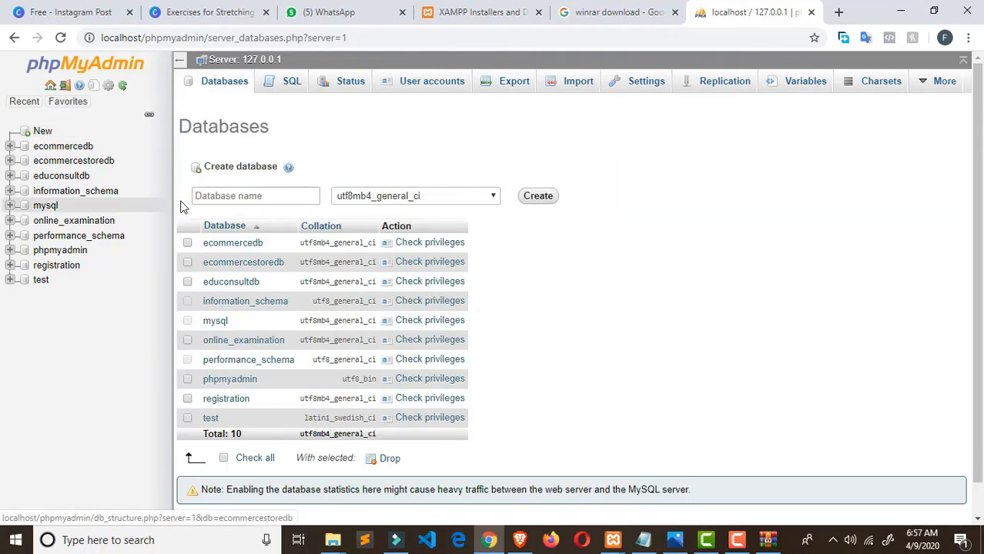
click(214, 197)
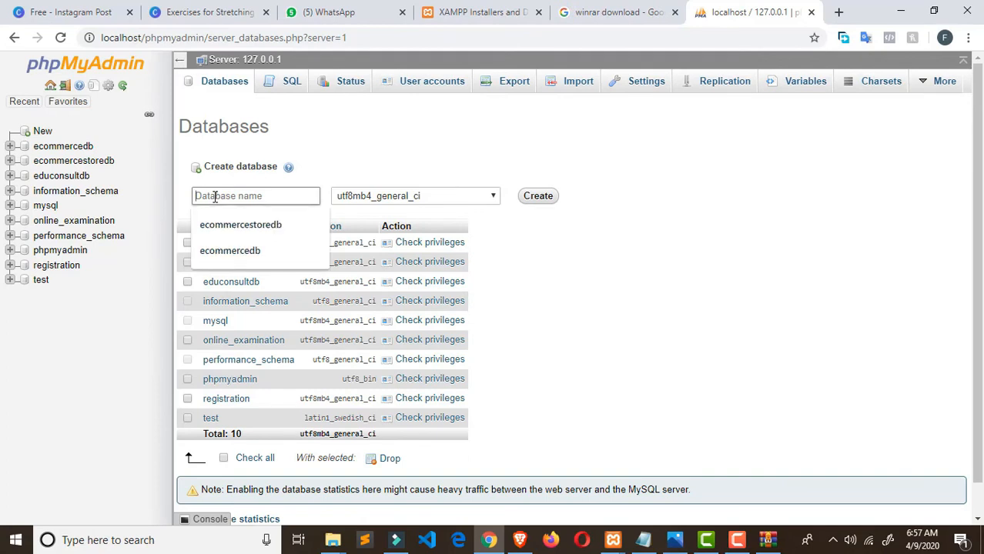
text(ec)
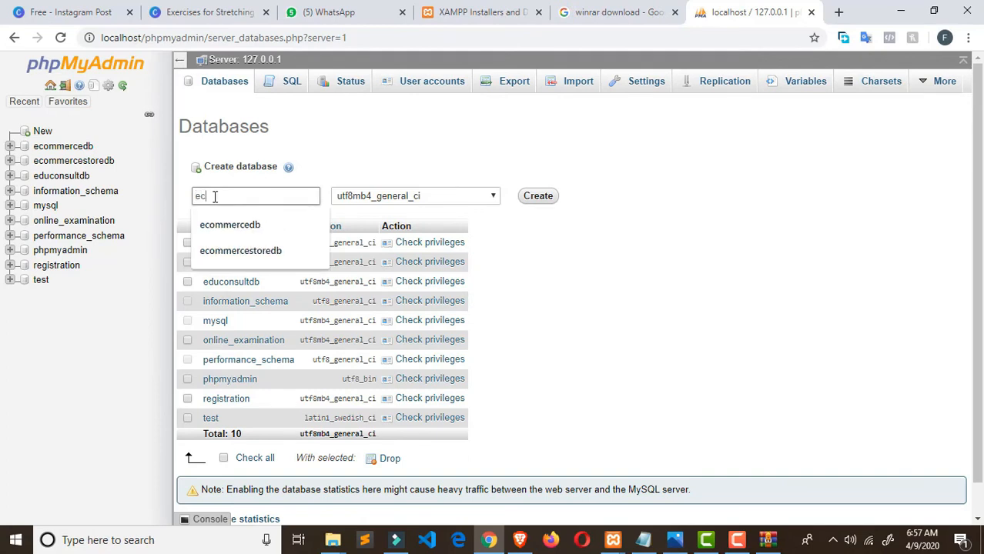
text(ommsb)
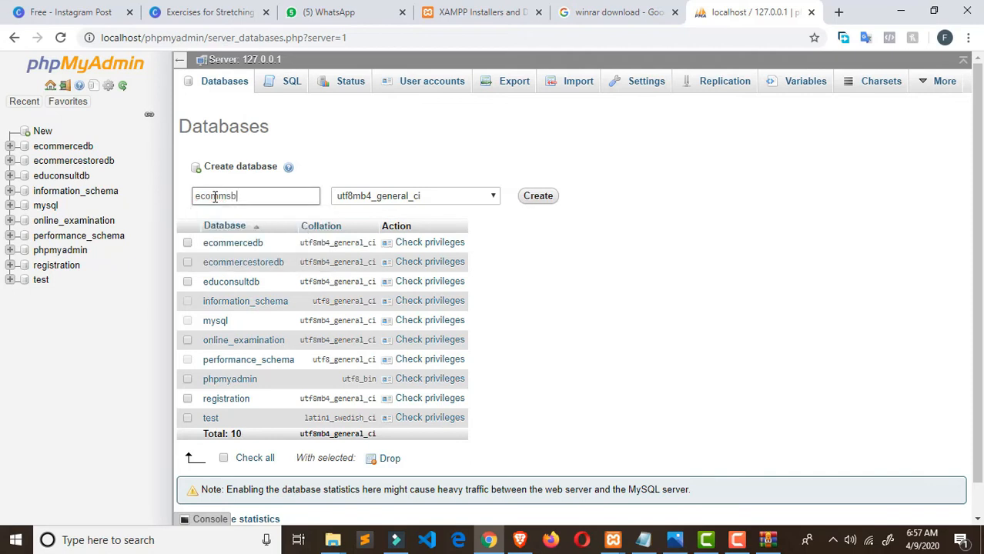
key(BackSpace)
key(BackSpace)
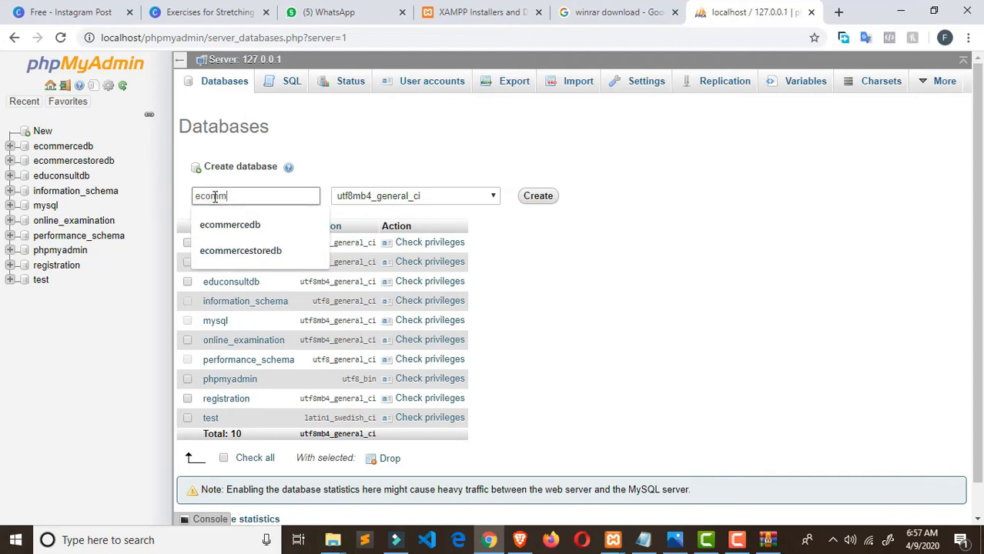
text(db)
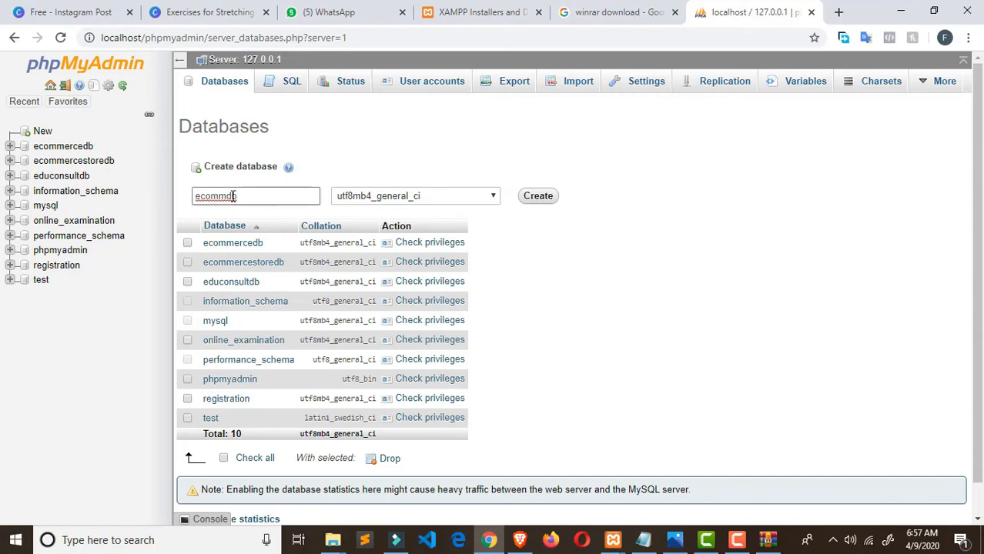
drag(244, 196, 182, 204)
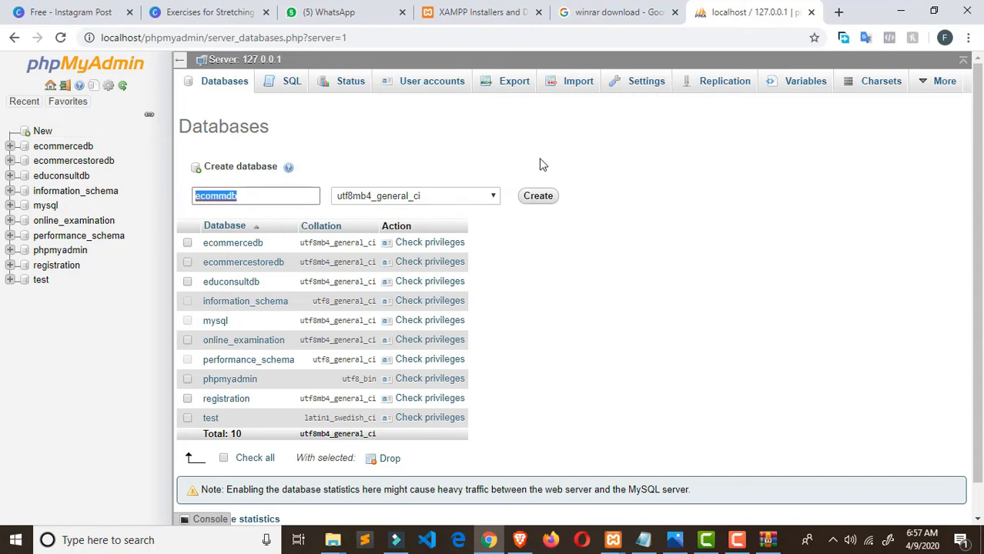
click(548, 202)
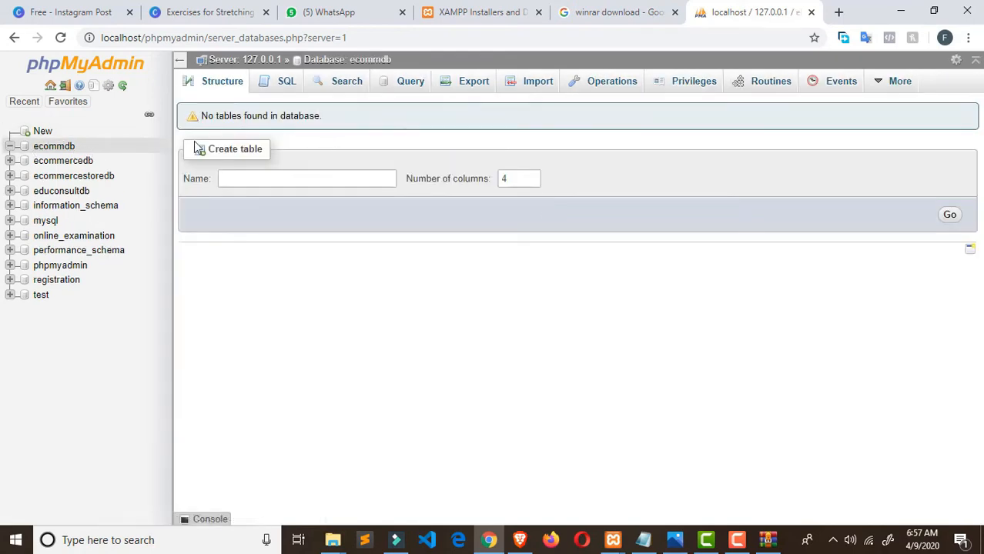
- Open localhost/ecommerce in a new tab after checking the ecommerce folder window
click(840, 12)
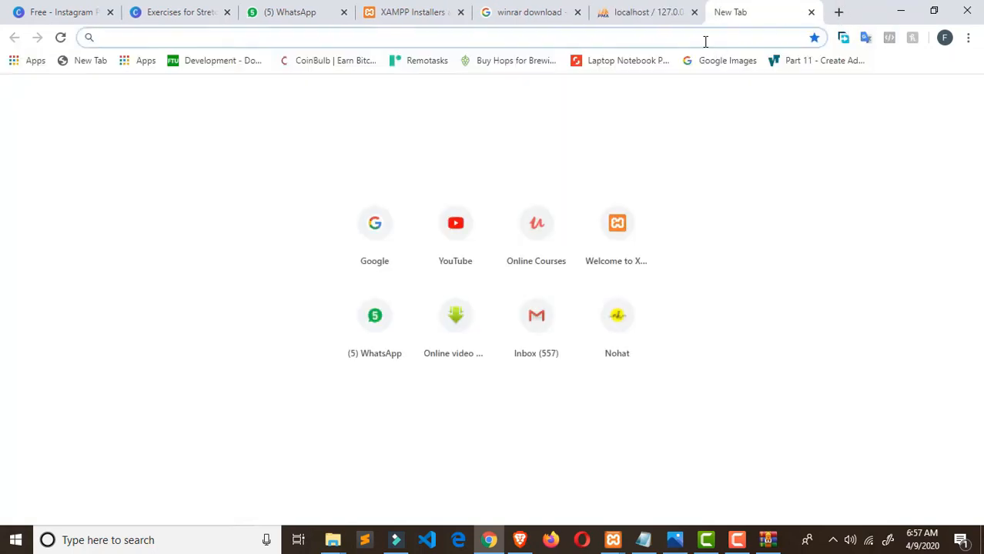
text(localhost)
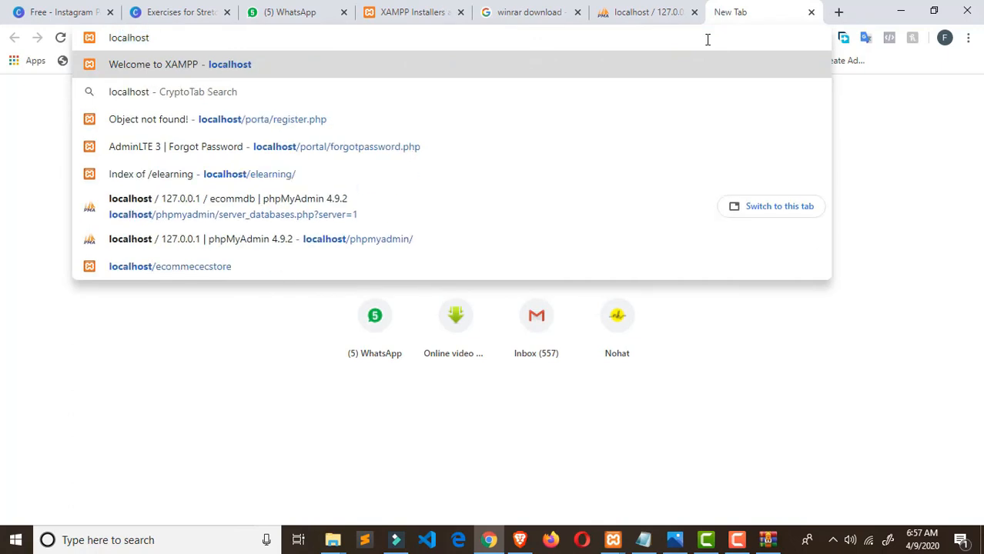
click(324, 533)
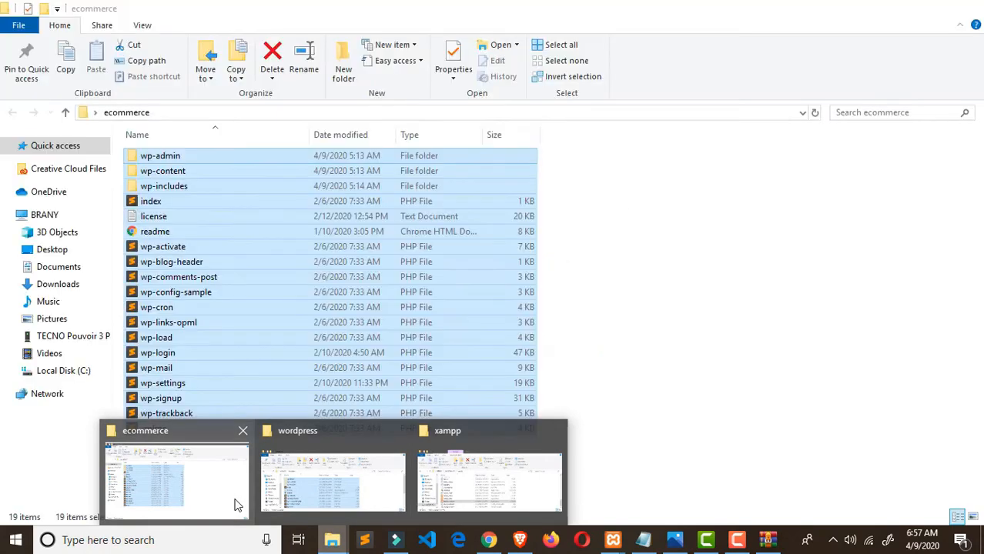
click(237, 505)
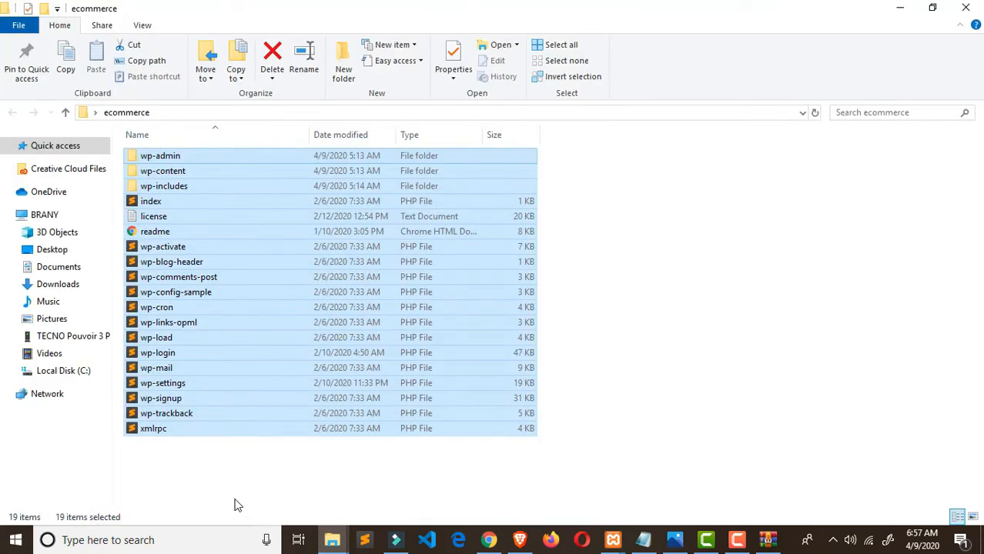
click(489, 540)
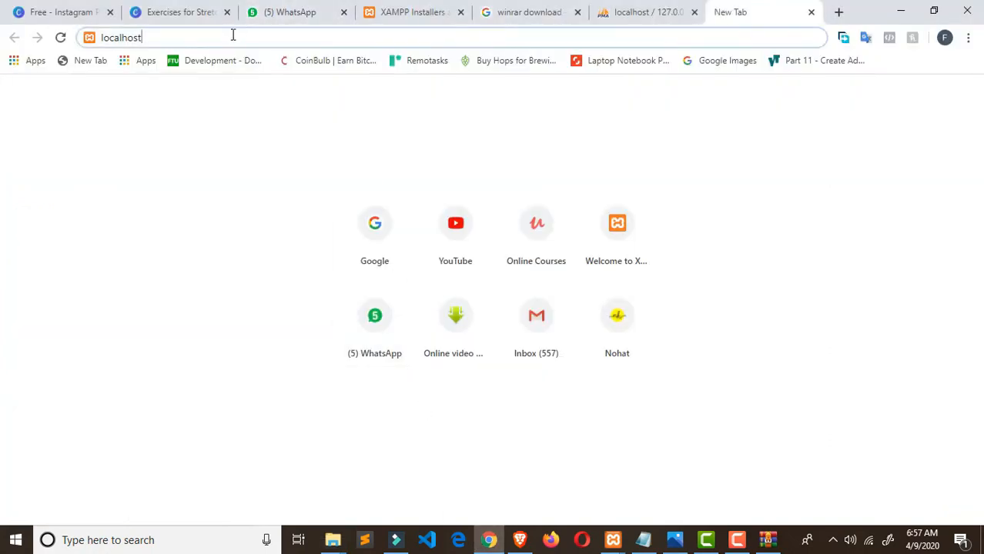
text(/)
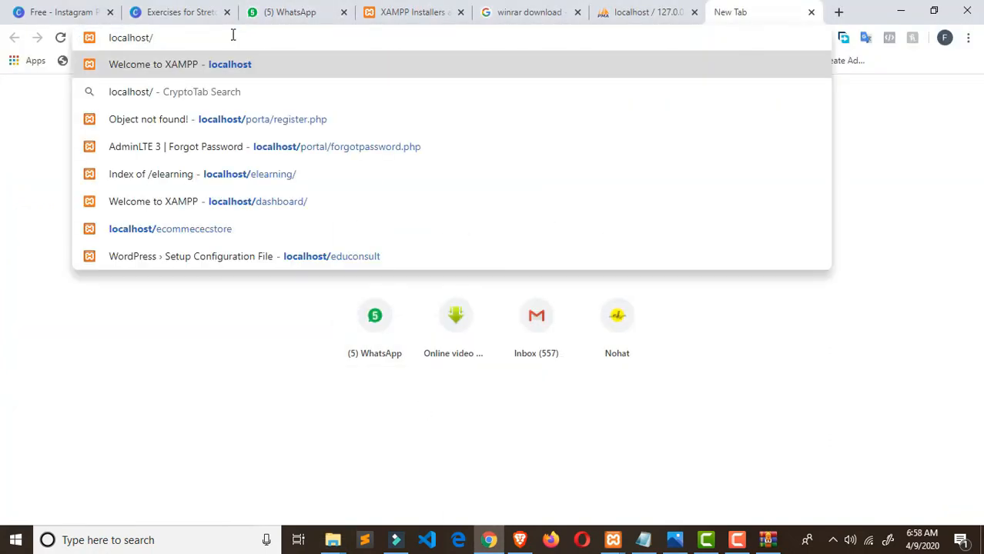
text(ecom)
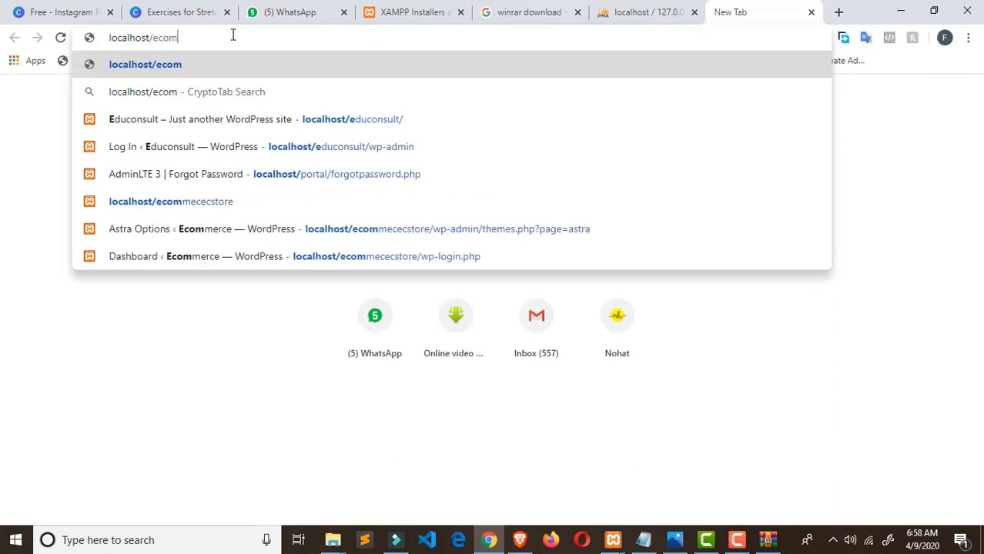
text(merce)
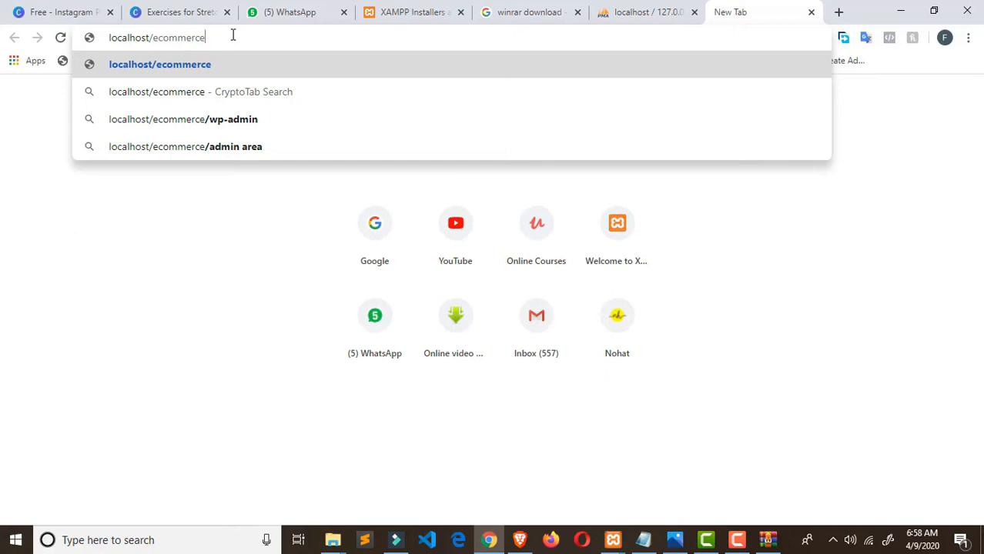
key(Return)
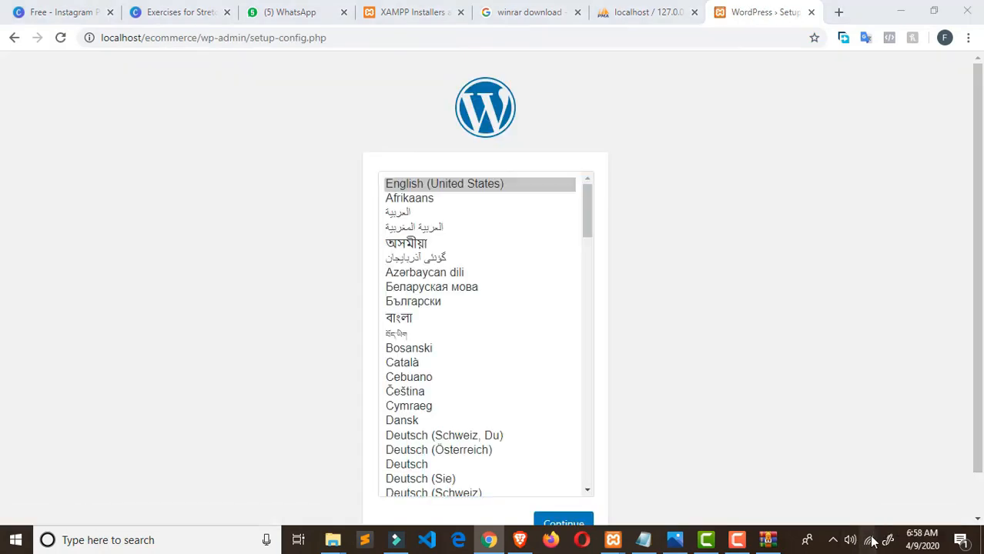
- Check the Wi-Fi, then confirm English (United States) as the installation language
click(870, 541)
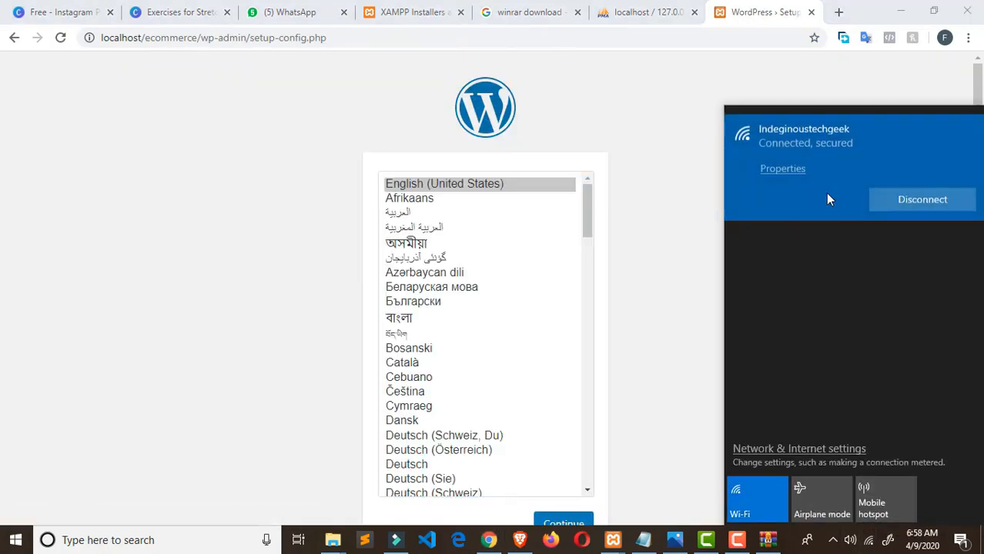
click(684, 183)
scroll(527, 337, down, 3)
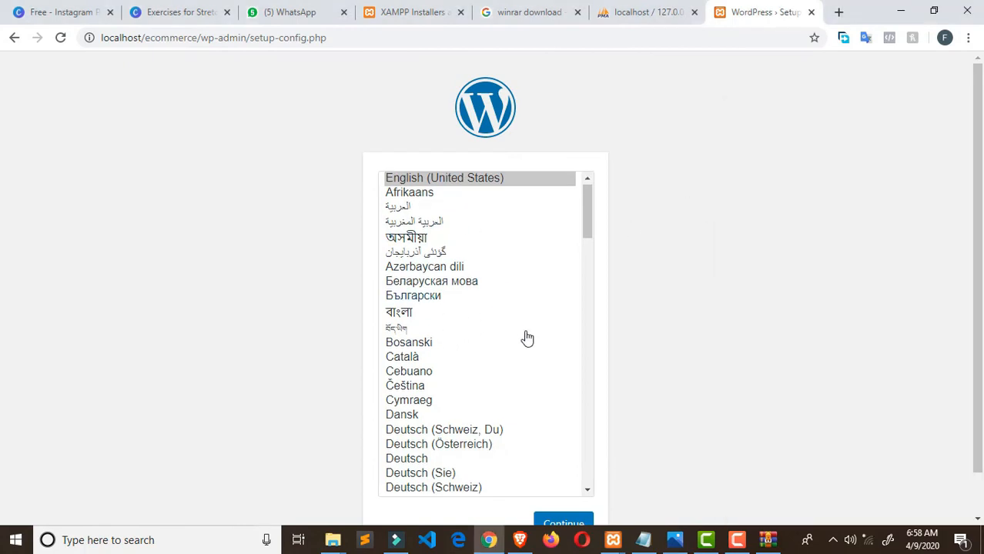
click(560, 525)
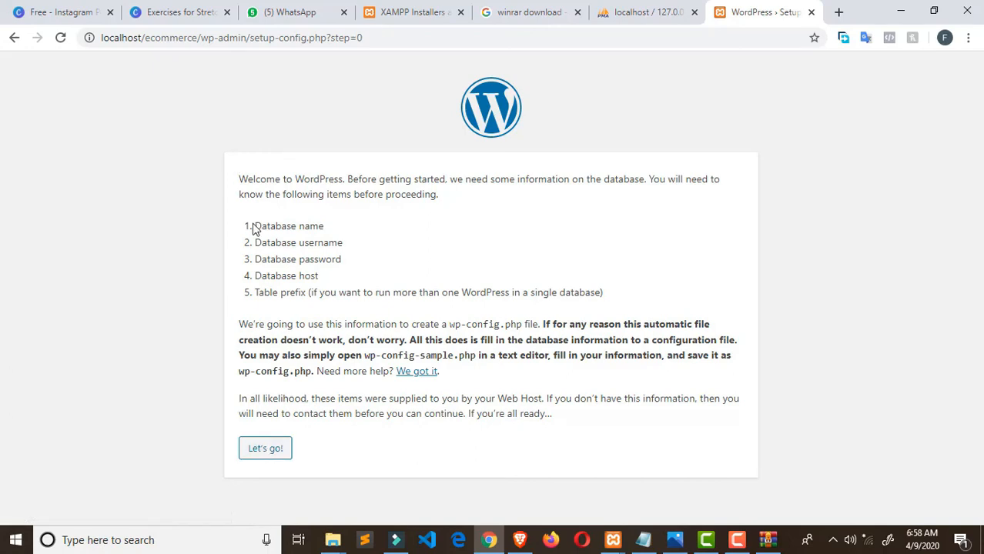
- Review the required database name, username, password and host, then proceed with Let's go!
drag(262, 225, 347, 227)
drag(265, 243, 353, 247)
drag(256, 259, 378, 265)
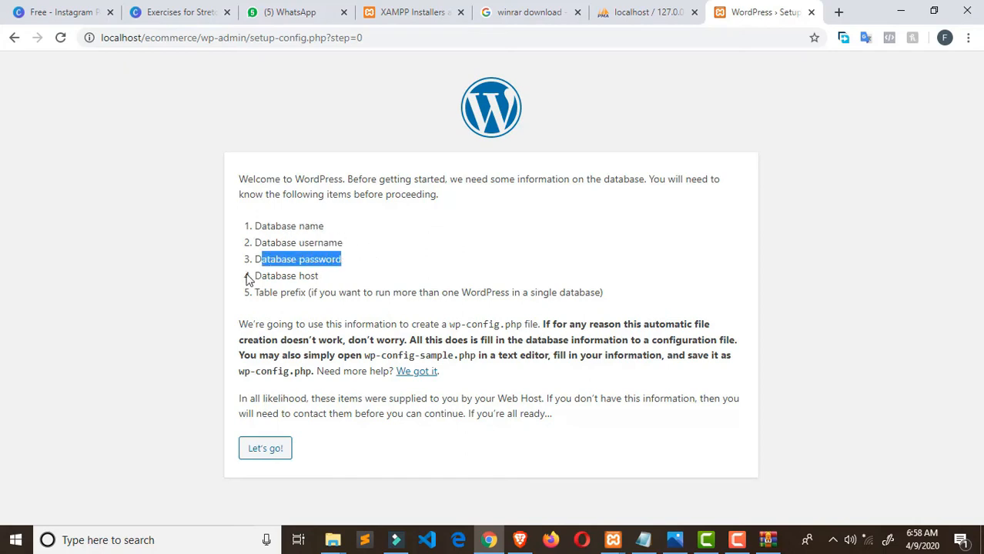
drag(255, 277, 315, 277)
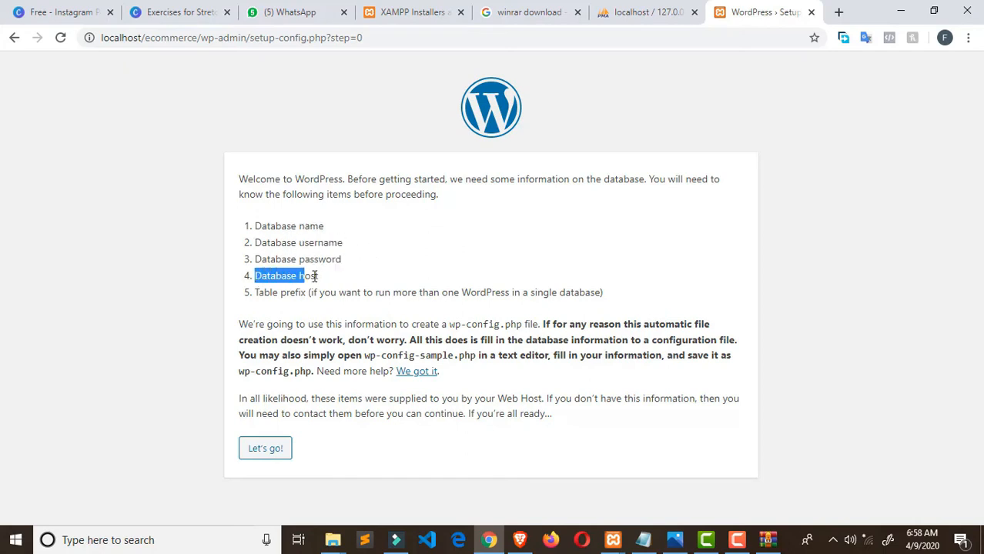
click(269, 455)
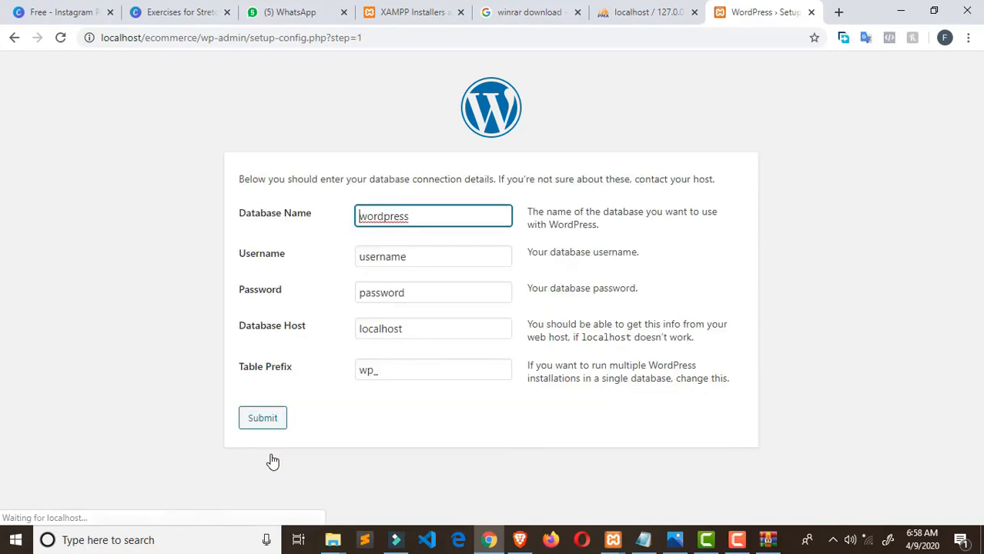
- Enter database name ecommdb, username root and a blank password, then submit
drag(424, 216, 307, 219)
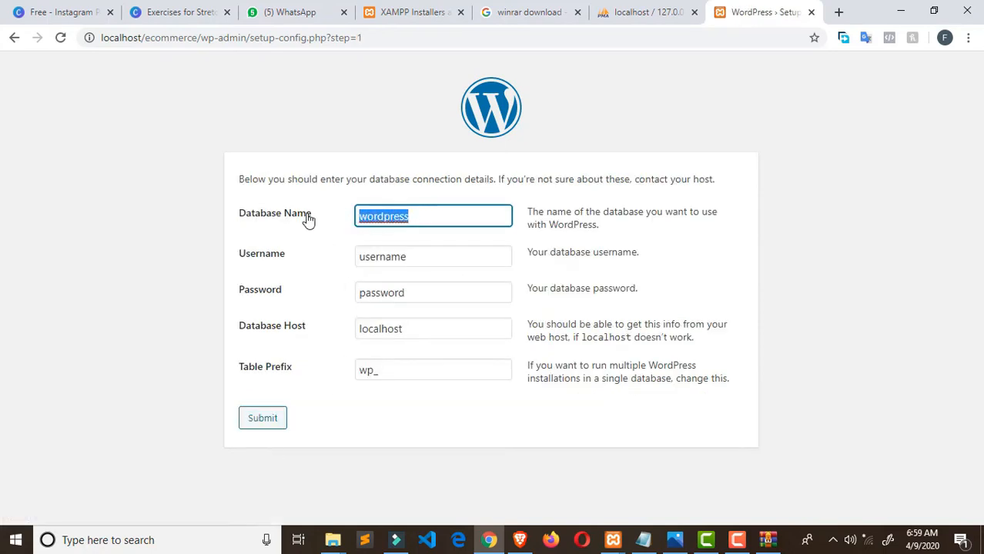
key(BackSpace)
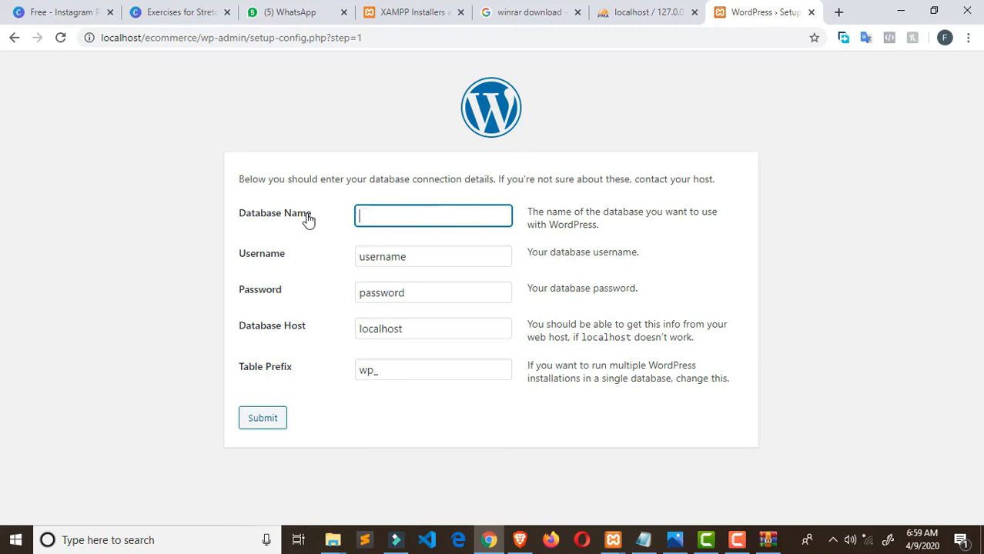
text(ecommdb)
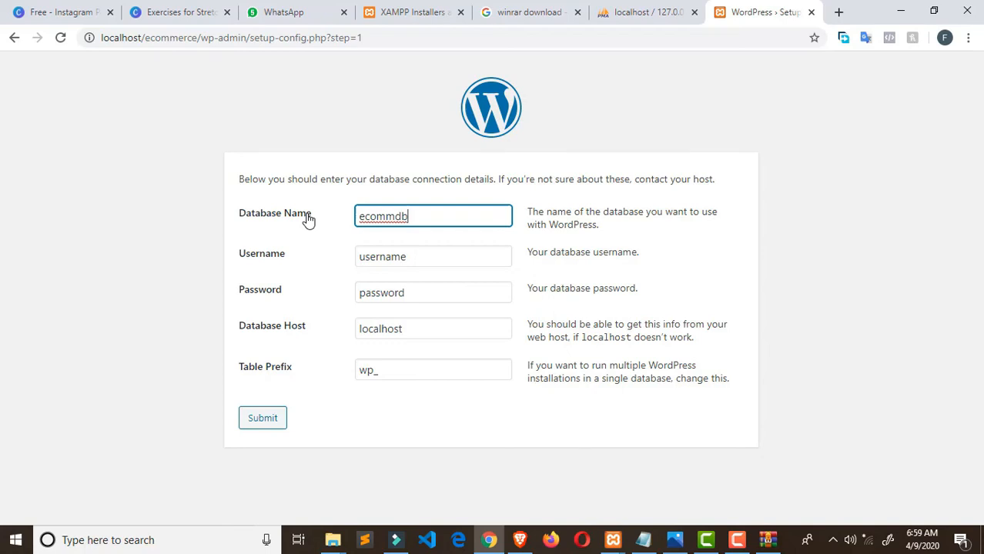
double_click(414, 257)
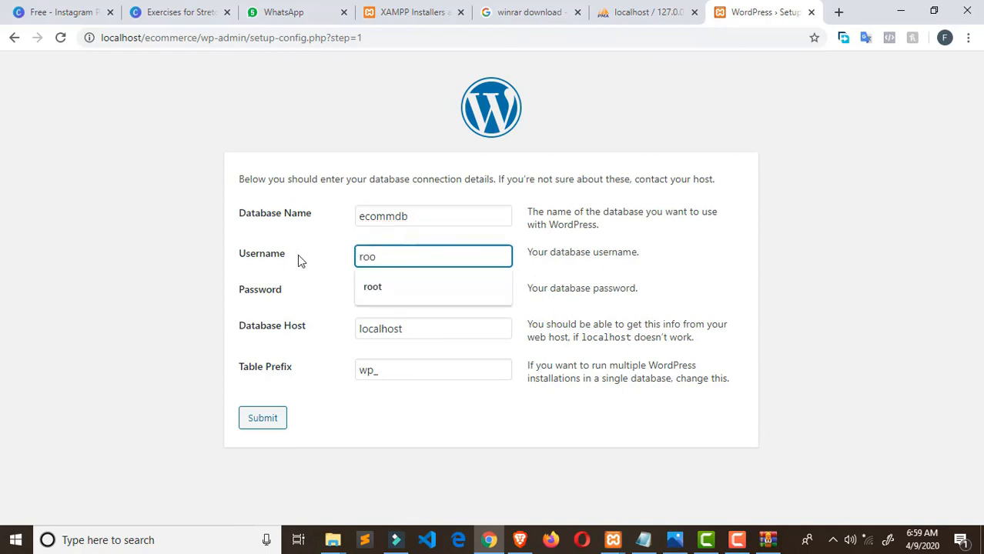
text(t)
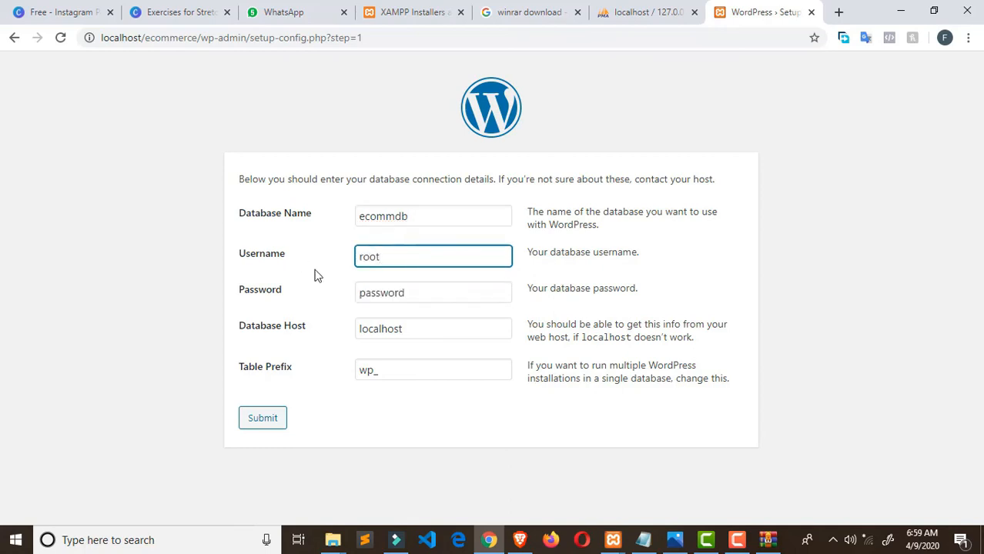
key(Tab)
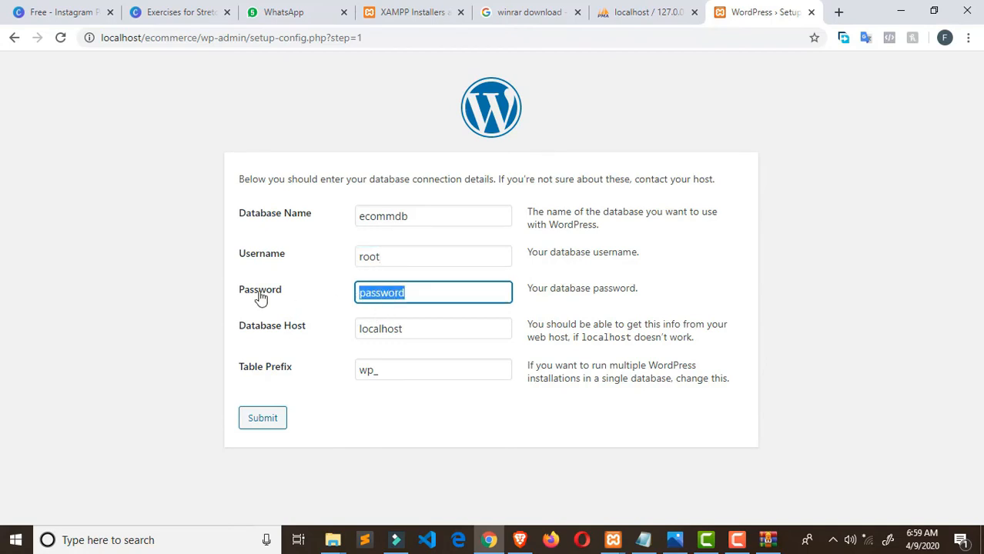
key(BackSpace)
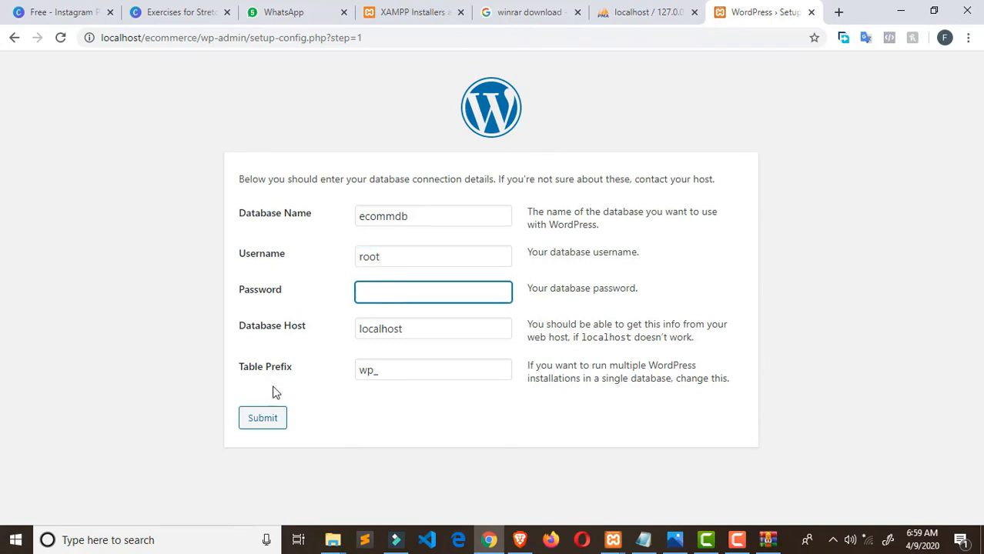
click(270, 428)
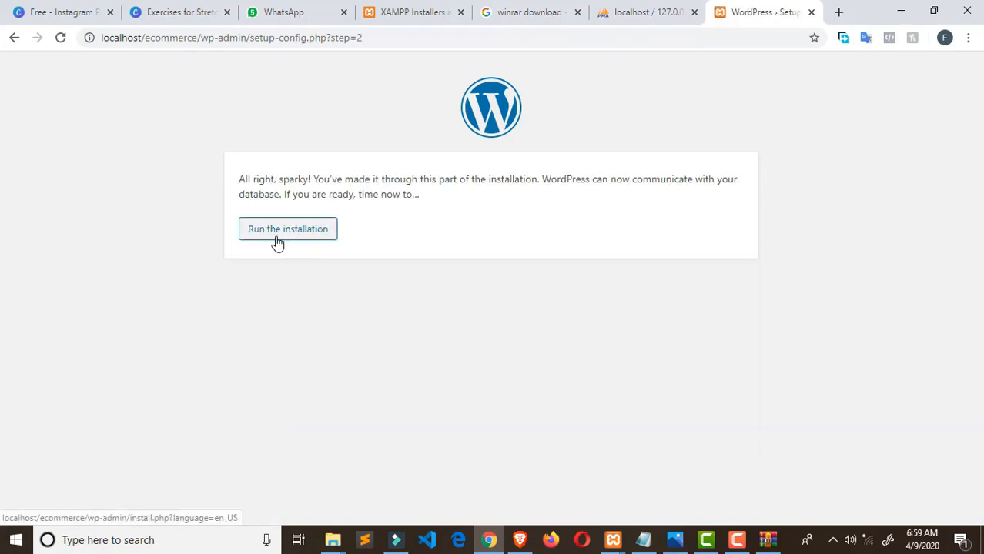
- Enter site title Ecommerce, username admin and a custom admin password
click(277, 243)
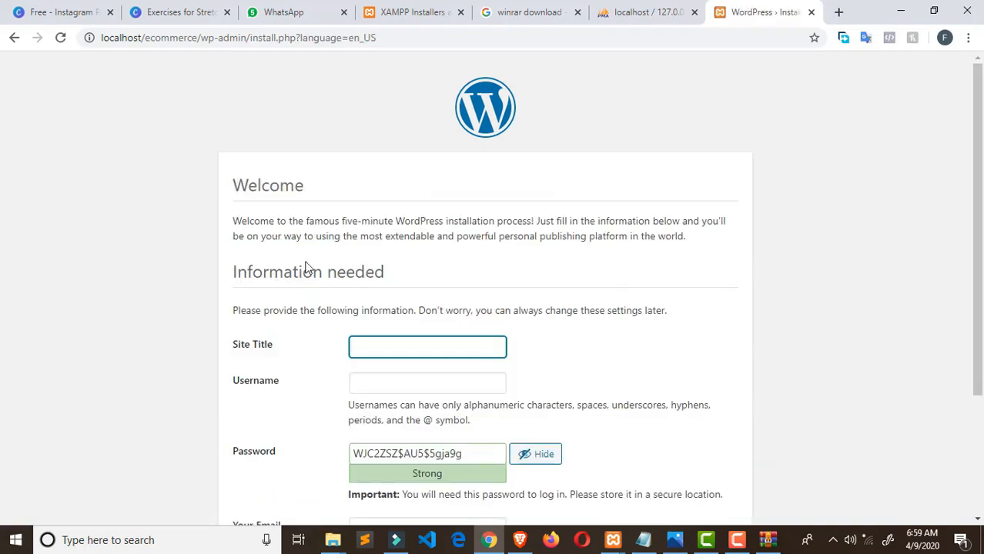
click(386, 351)
text(Ecommerce)
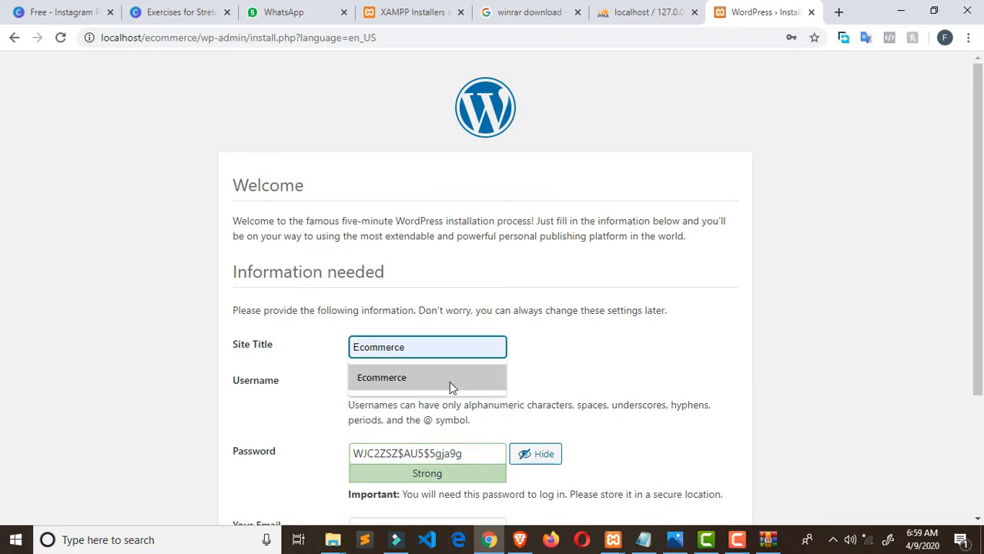
click(449, 381)
click(428, 382)
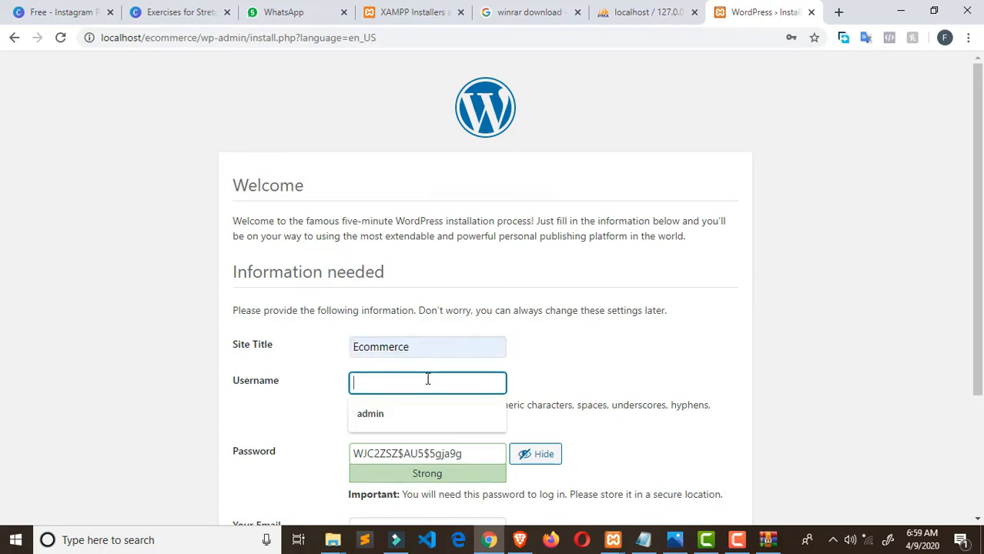
click(435, 414)
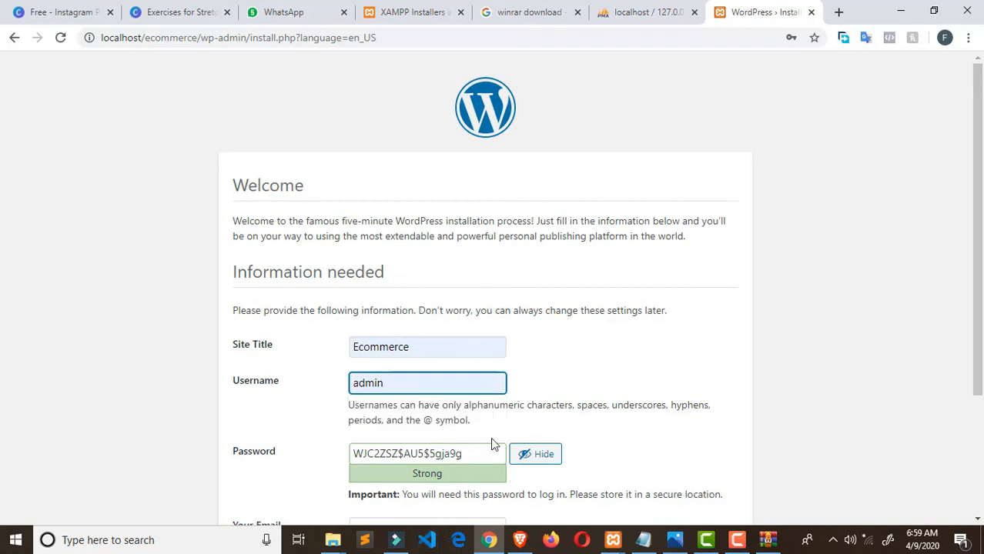
drag(465, 454, 365, 470)
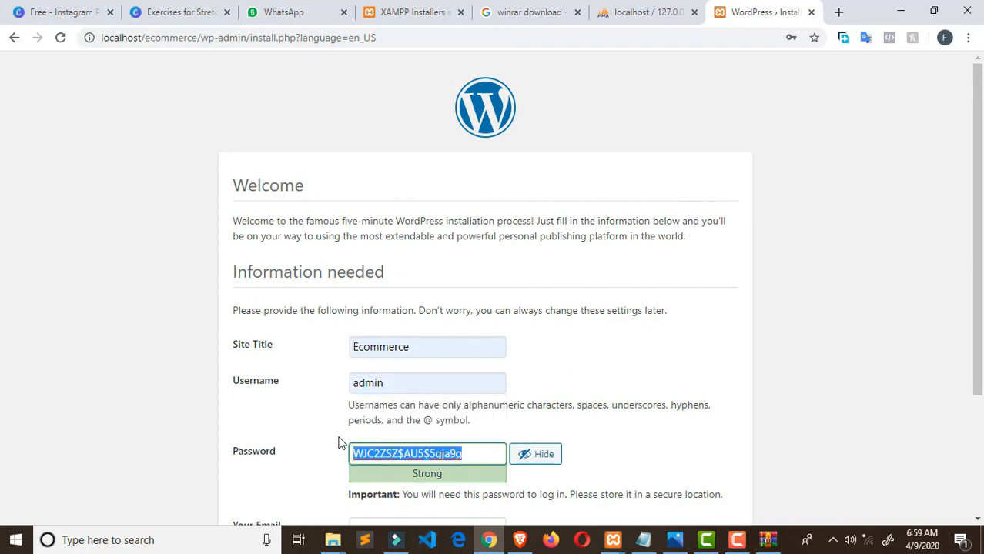
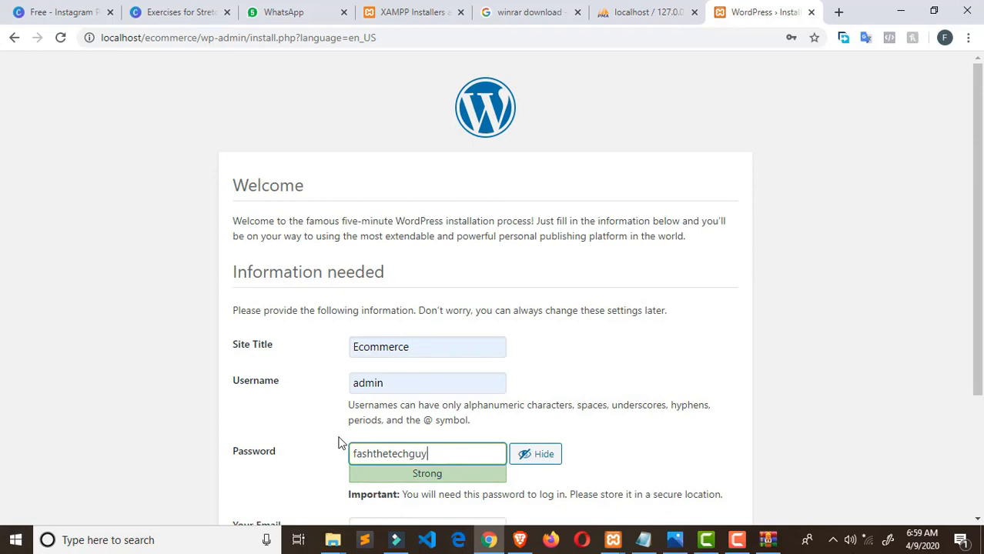
- Fill in the admin e-mail address and run Install WordPress
scroll(597, 379, down, 2)
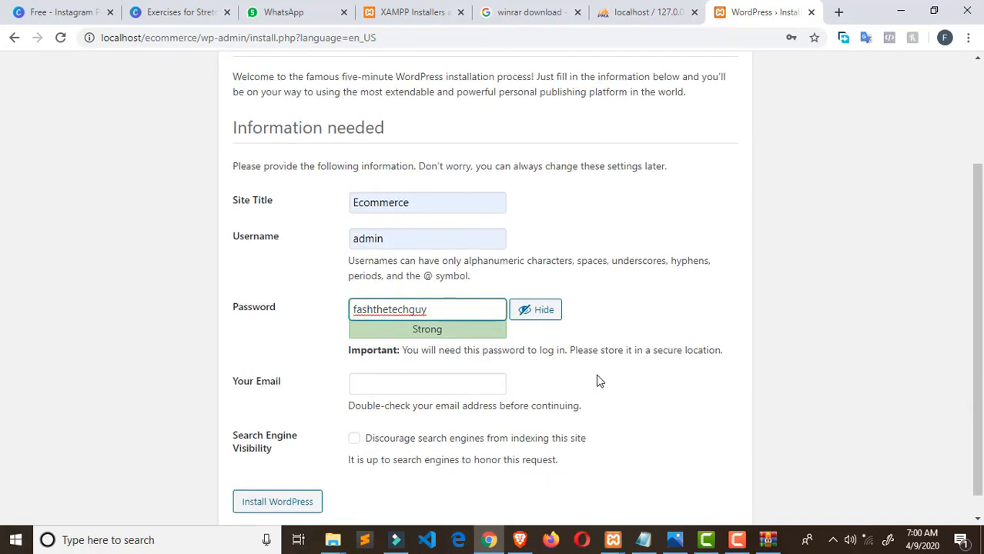
click(363, 383)
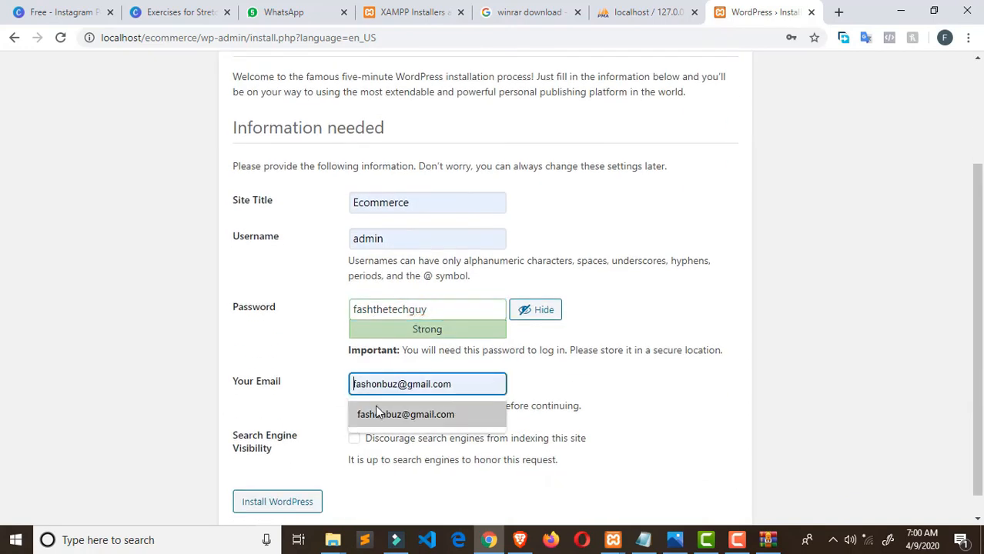
click(377, 414)
scroll(628, 356, down, 1)
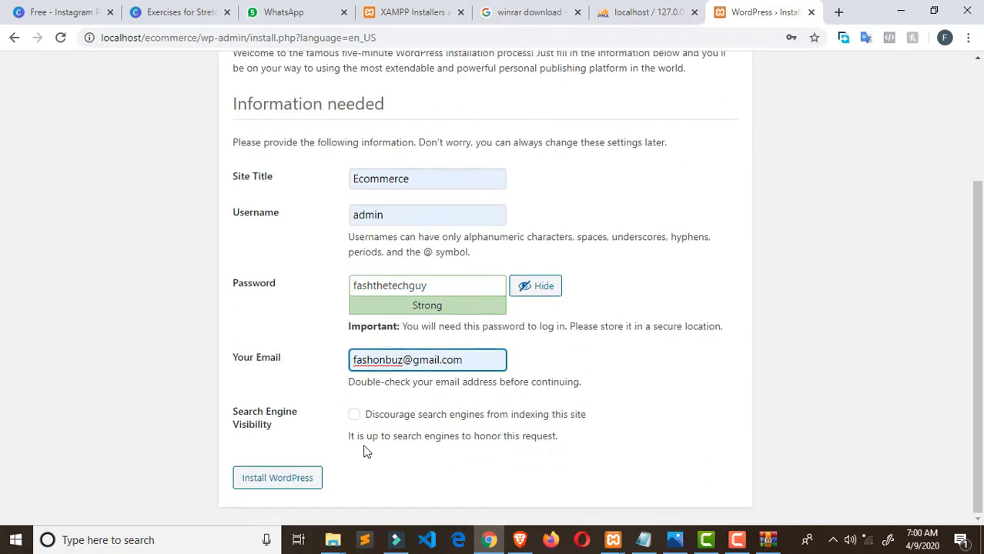
click(278, 478)
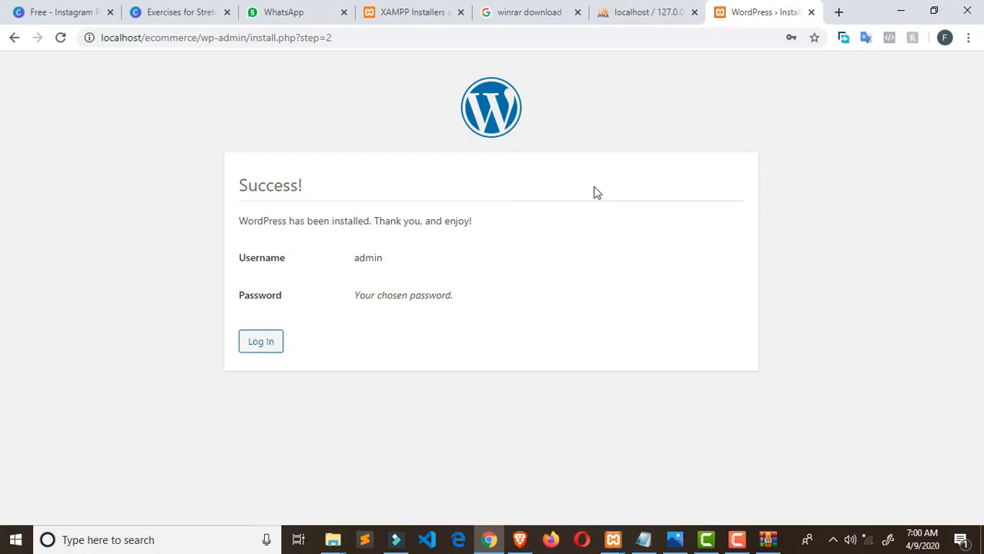
- On the login page, autofill username admin and type the account password
click(260, 342)
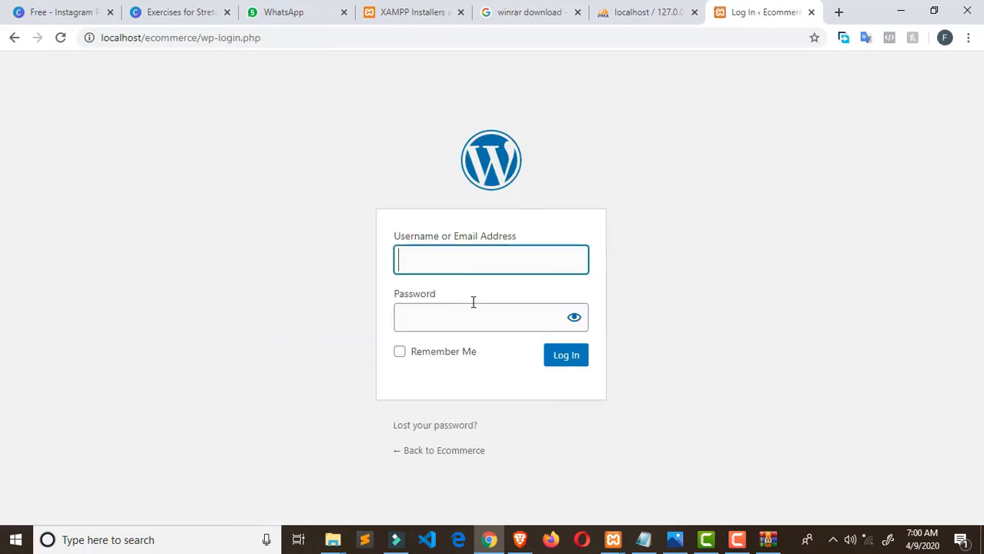
click(451, 268)
click(444, 294)
click(442, 318)
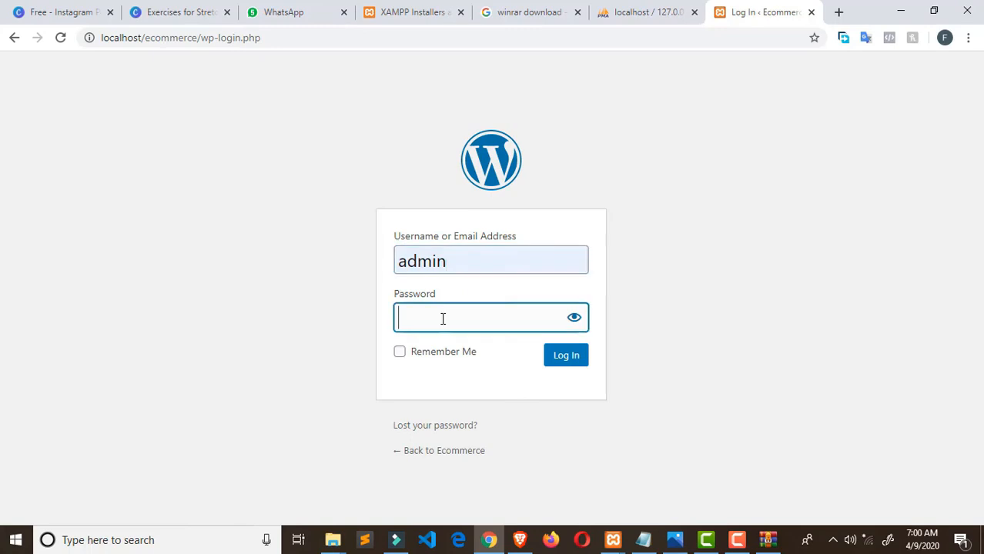
text(••••)
key(BackSpace)
key(BackSpace)
key(BackSpace)
key(BackSpace)
text(•••)
key(BackSpace)
key(BackSpace)
key(BackSpace)
text(••••••••••••••)
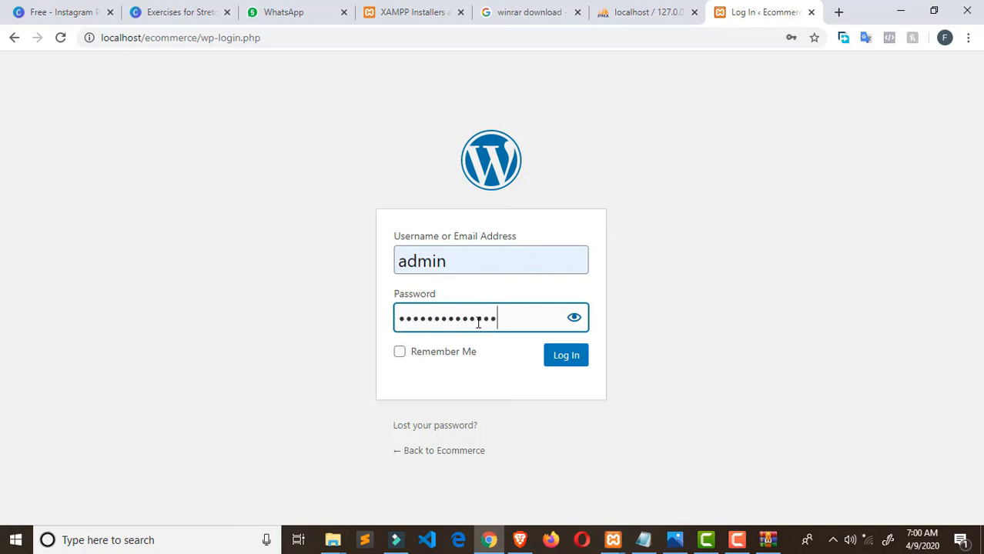
- Check the password, log in, and go to Appearance > Themes
click(575, 319)
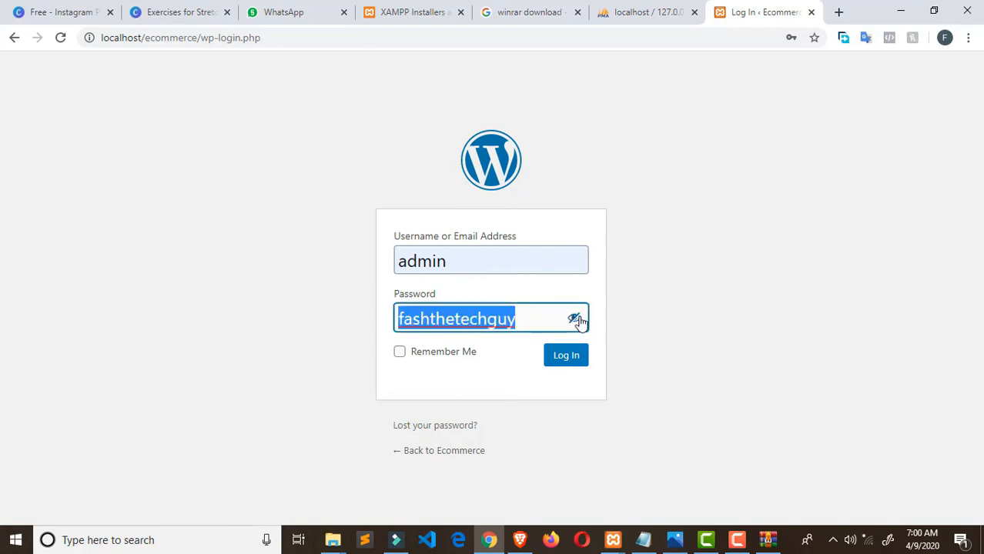
click(574, 318)
click(561, 360)
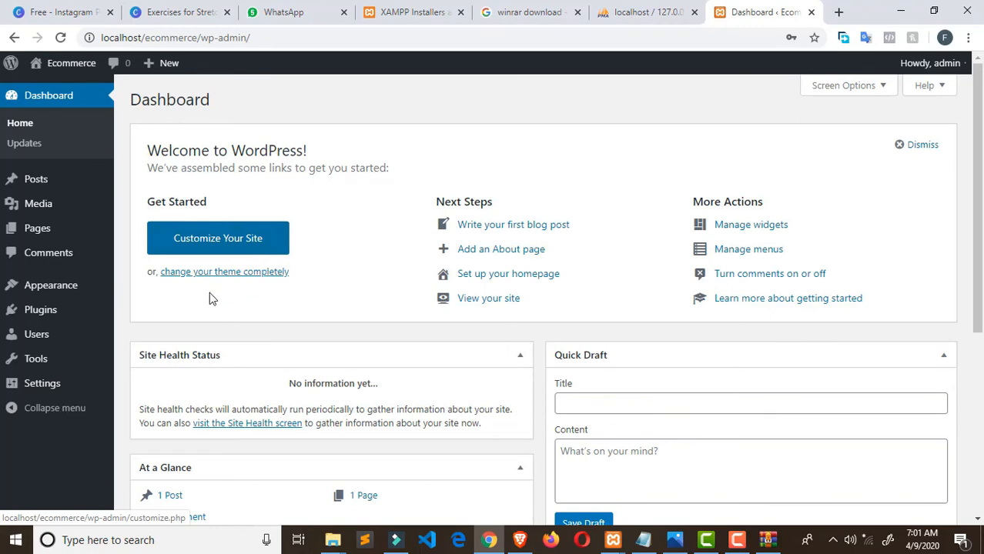
mouse_move(68, 292)
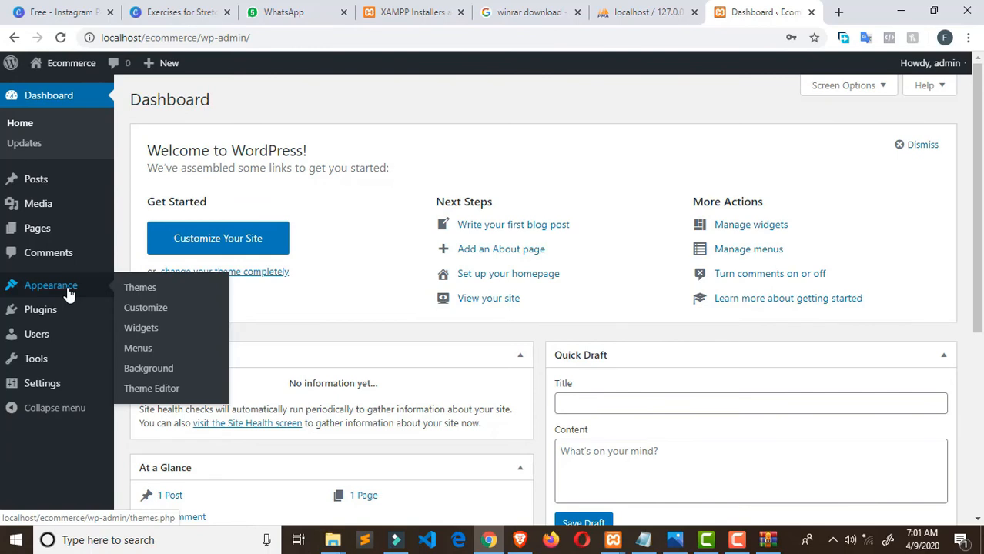
click(141, 292)
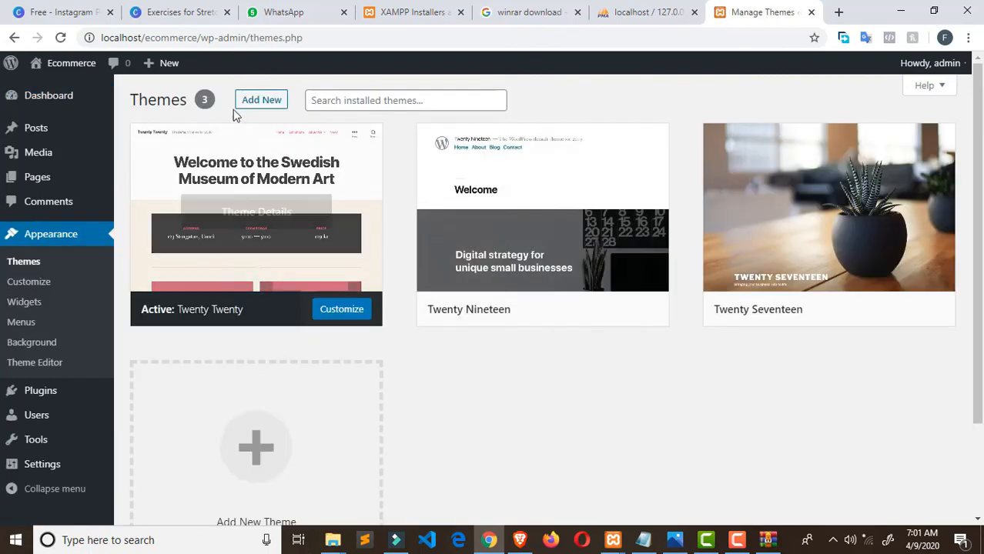
- On Add New themes, search the directory for astra
click(249, 108)
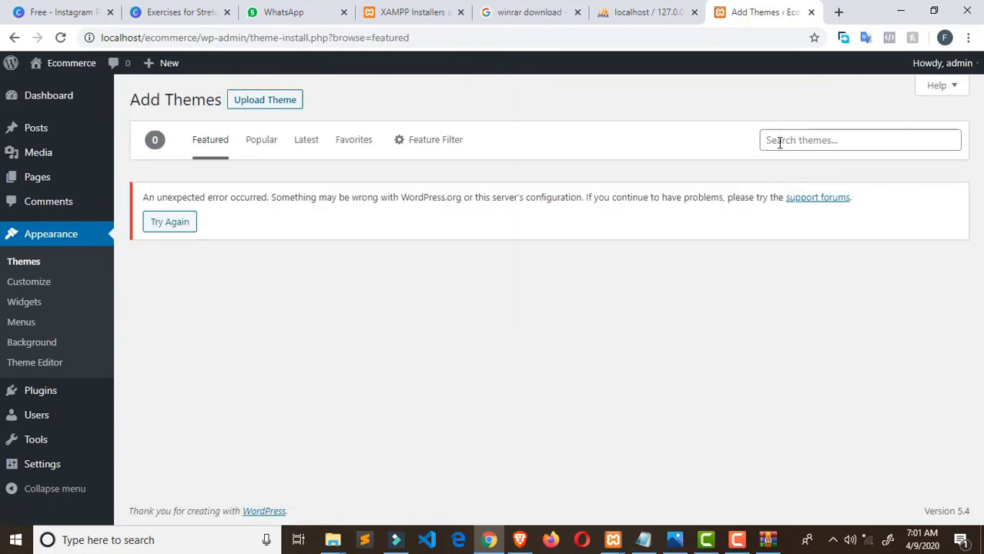
click(779, 143)
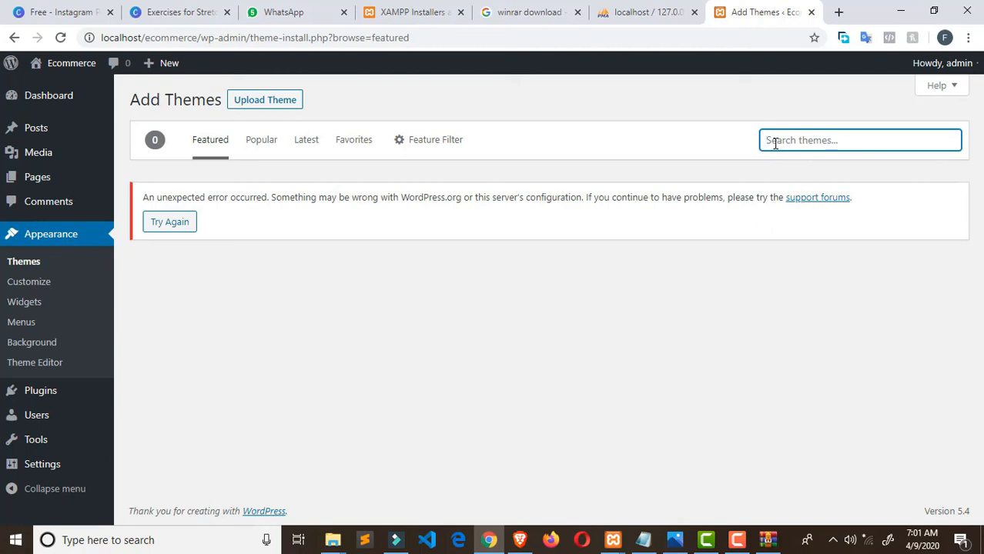
text(astra)
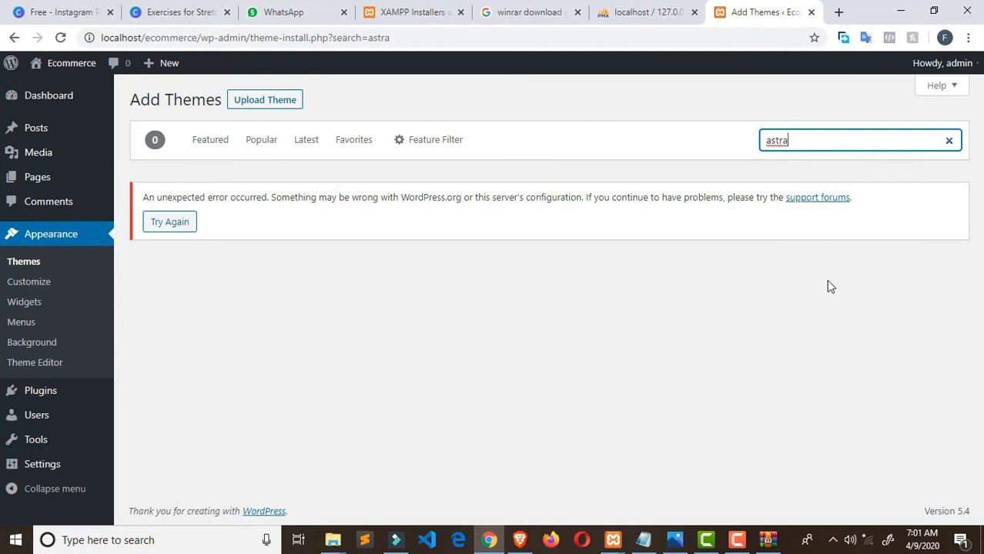
- Reconnect to the wireless network and re-run the theme search as astr
click(868, 537)
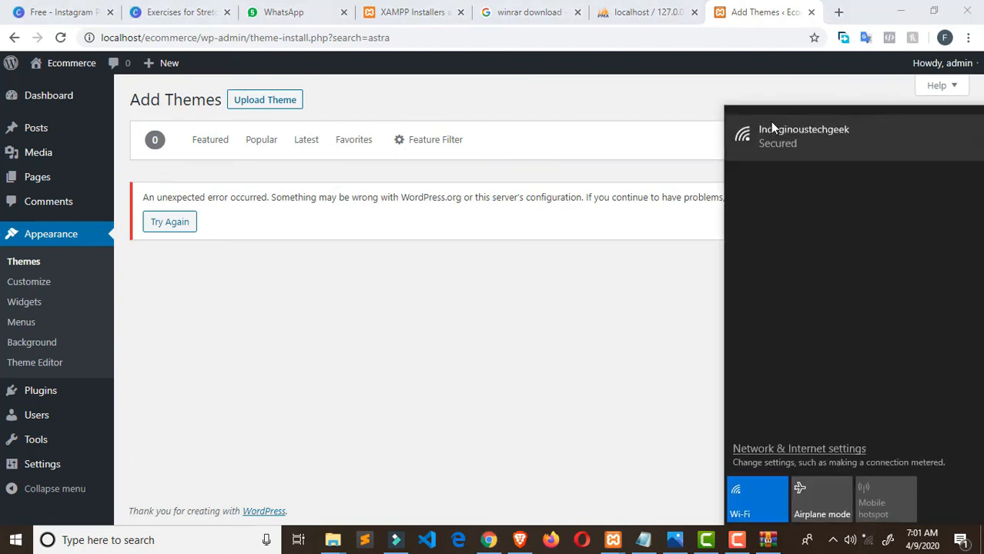
click(774, 127)
click(892, 203)
click(690, 275)
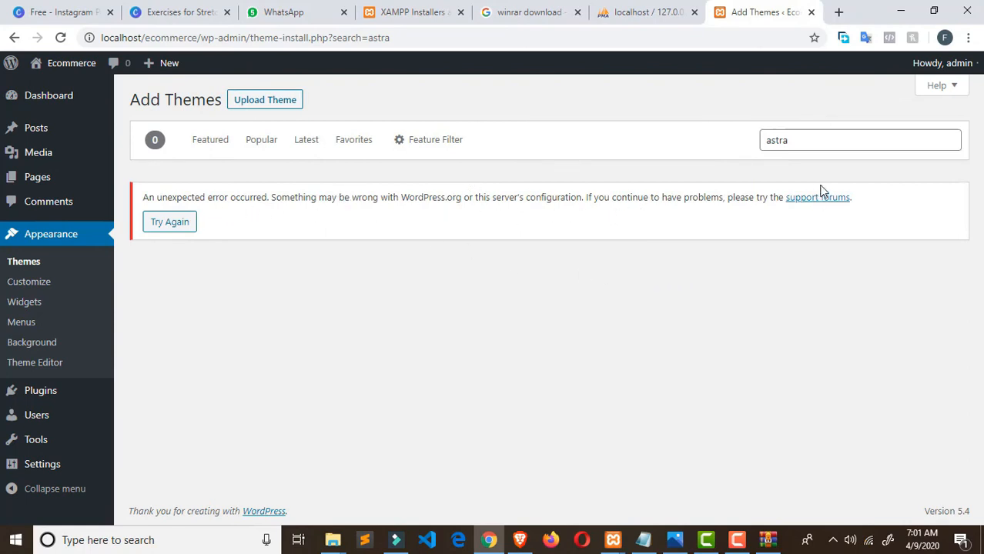
click(799, 144)
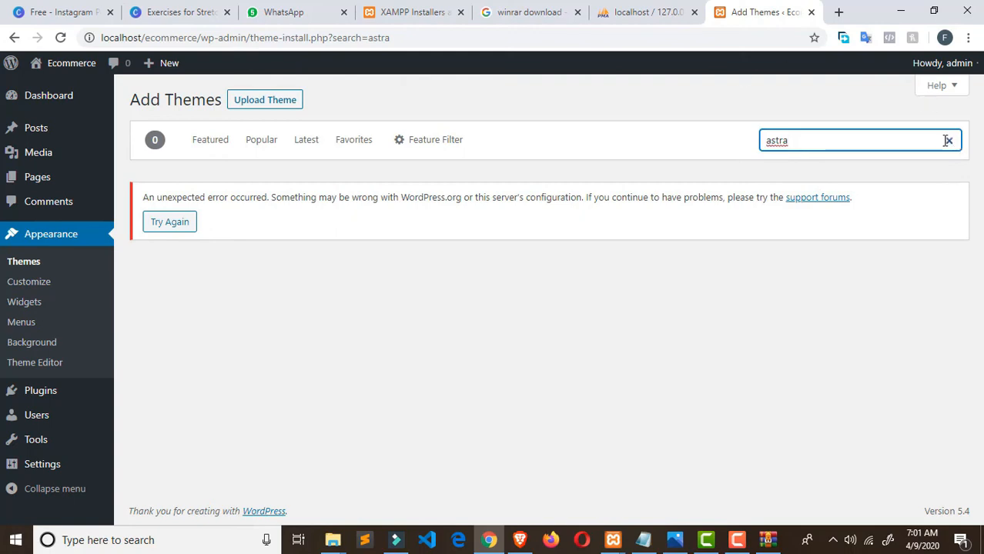
text(\)
key(BackSpace)
key(BackSpace)
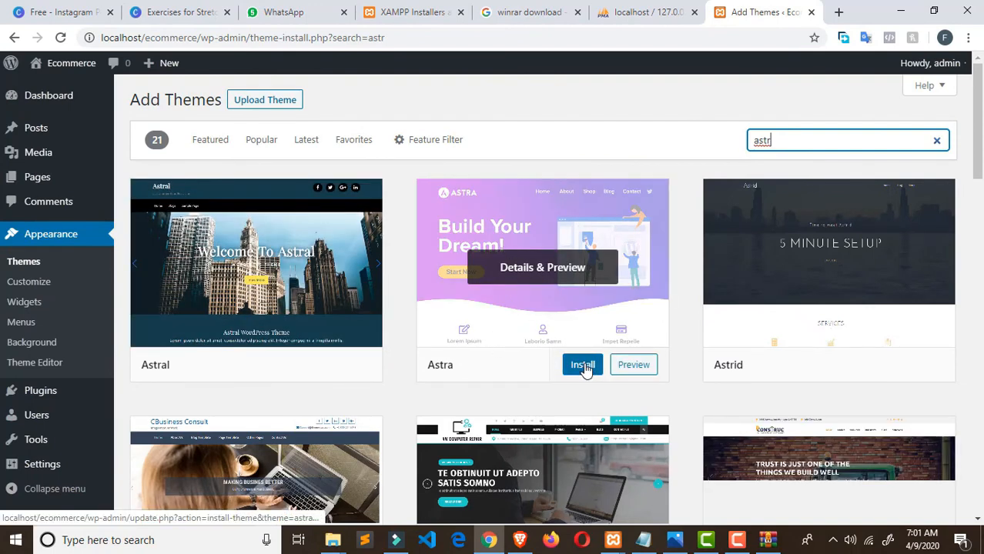
- Install the Astra theme from the astr search results
click(583, 367)
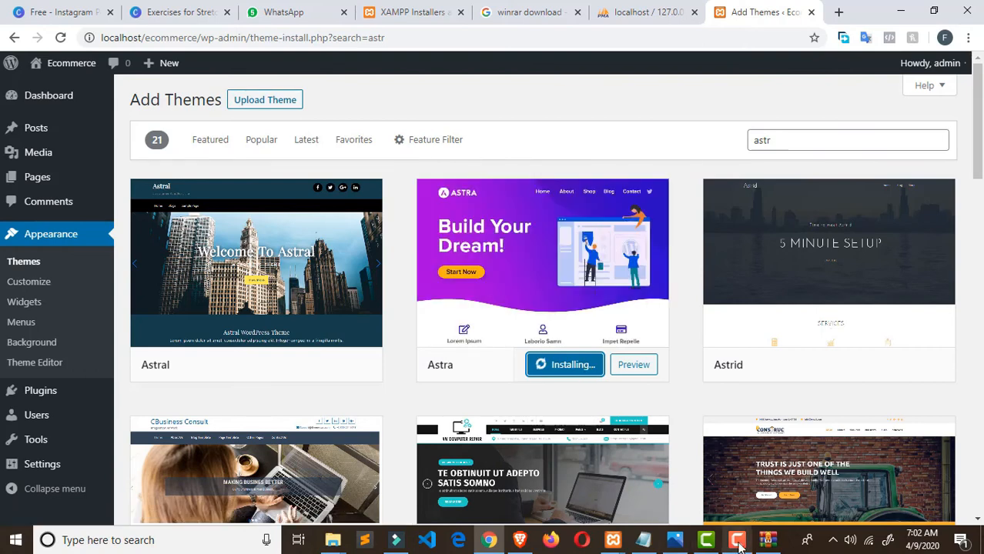
mouse_move(742, 544)
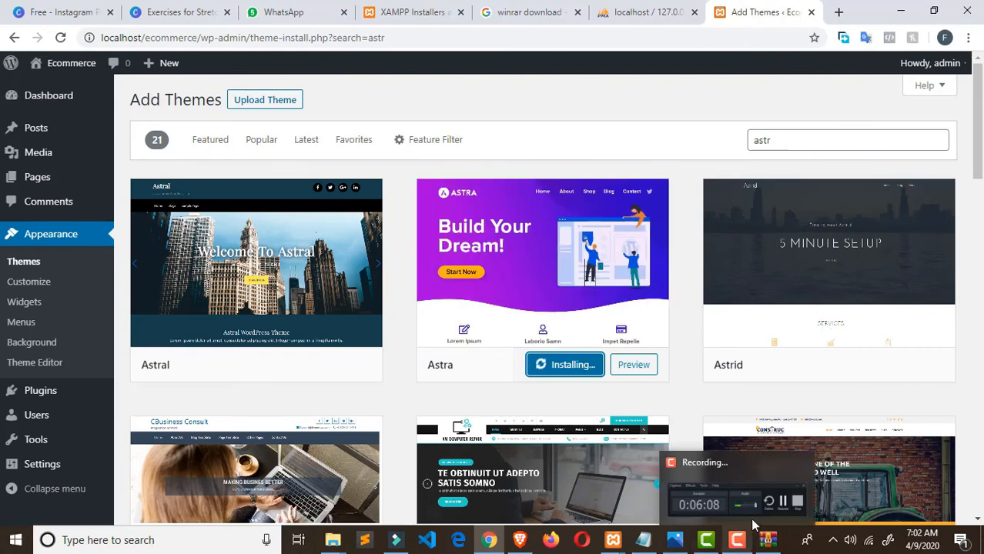
click(741, 505)
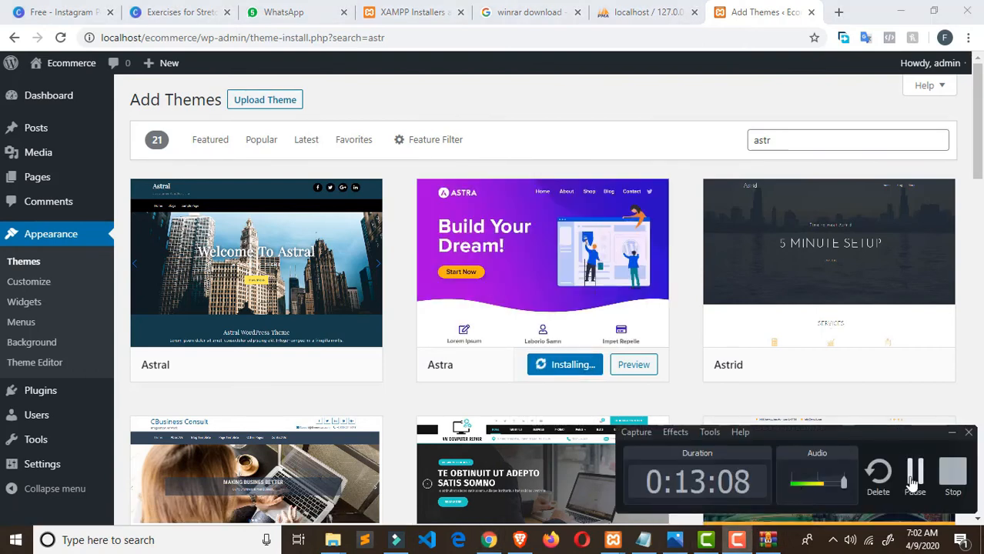
click(913, 481)
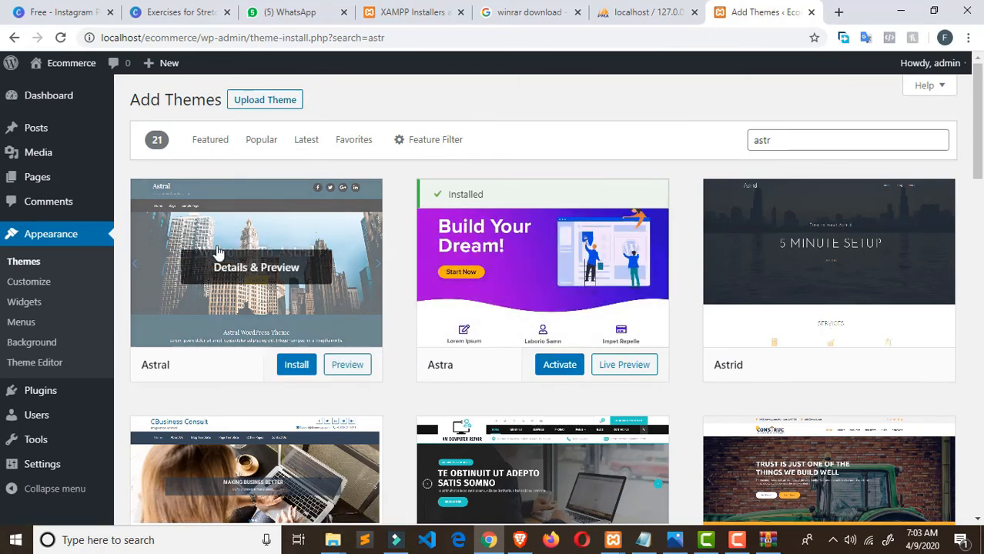
- Open the live Ecommerce site from Visit Site in a new tab and look it over
mouse_move(46, 63)
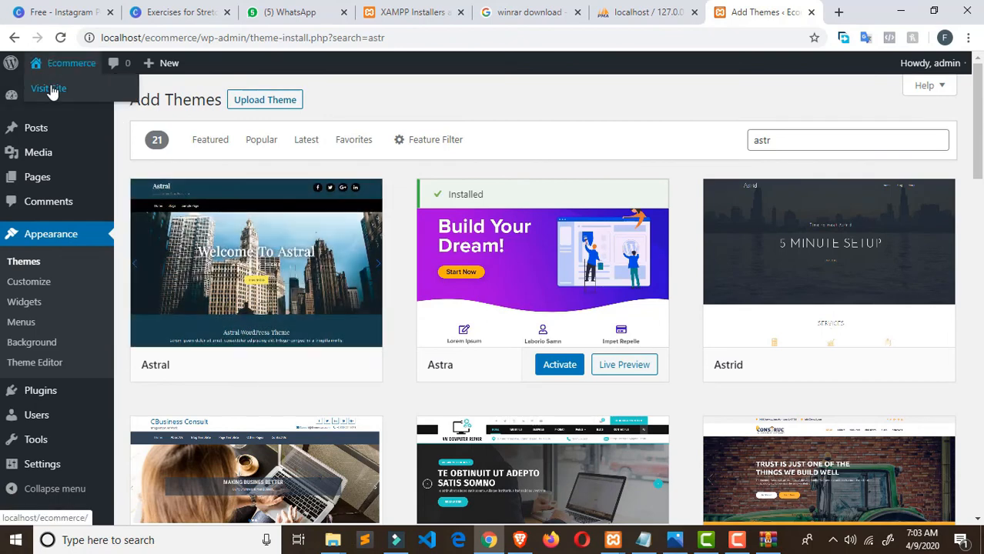
right_click(50, 90)
click(73, 96)
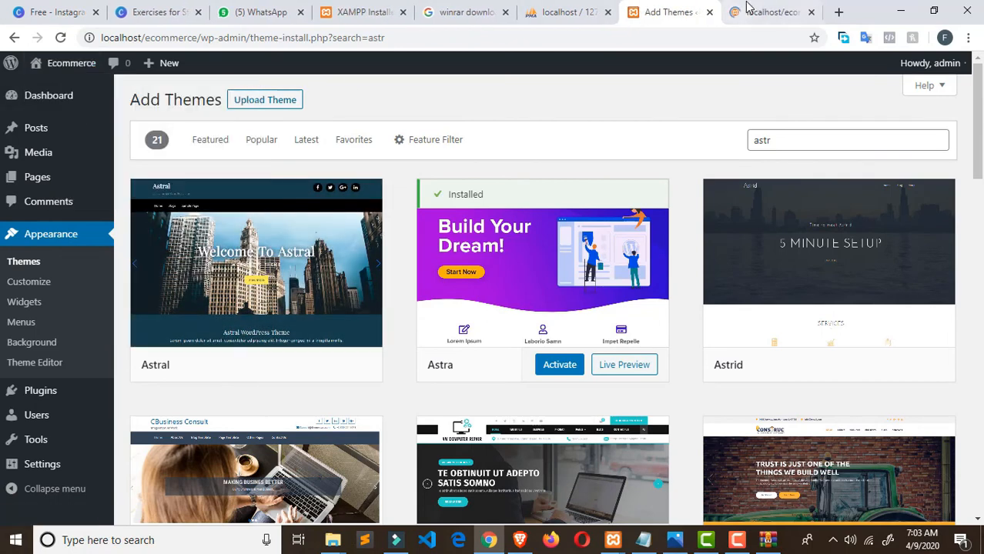
click(747, 8)
scroll(724, 185, down, 8)
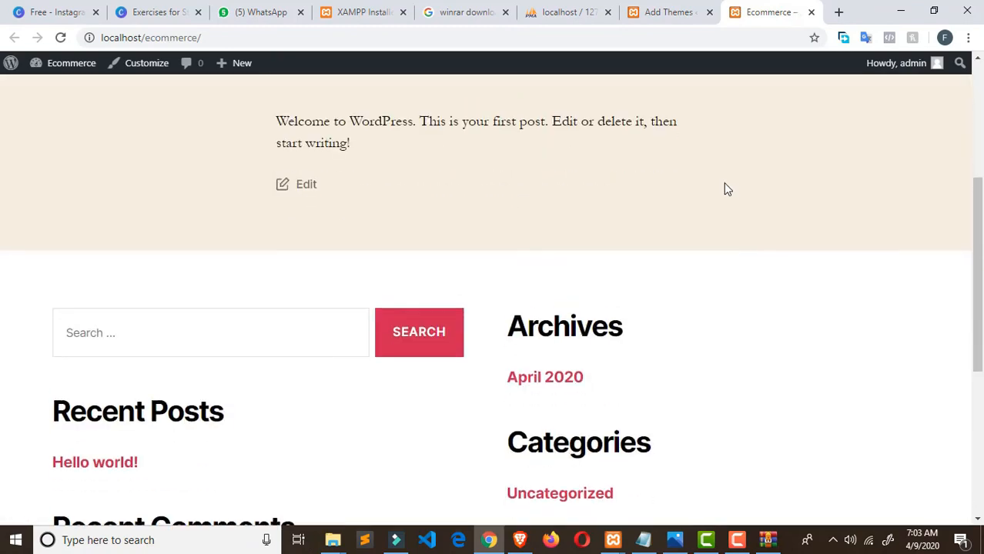
scroll(755, 435, up, 8)
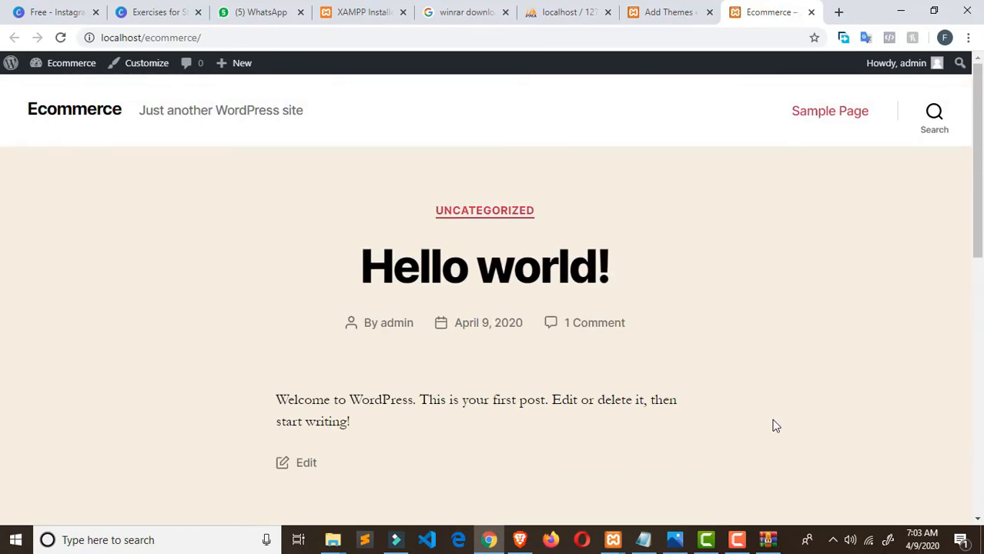
- Back on Add Themes, activate Astra and reload the Themes page to confirm it
click(649, 15)
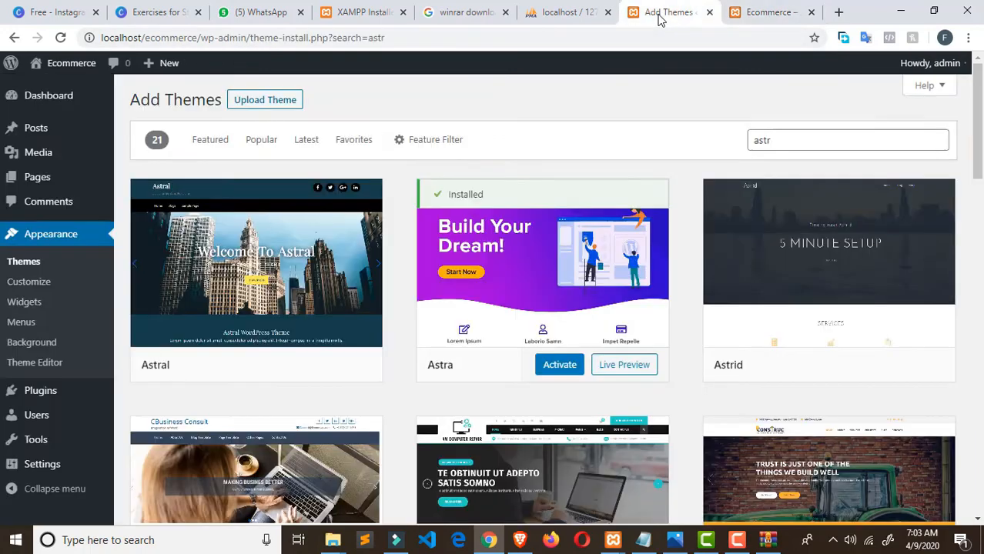
click(559, 364)
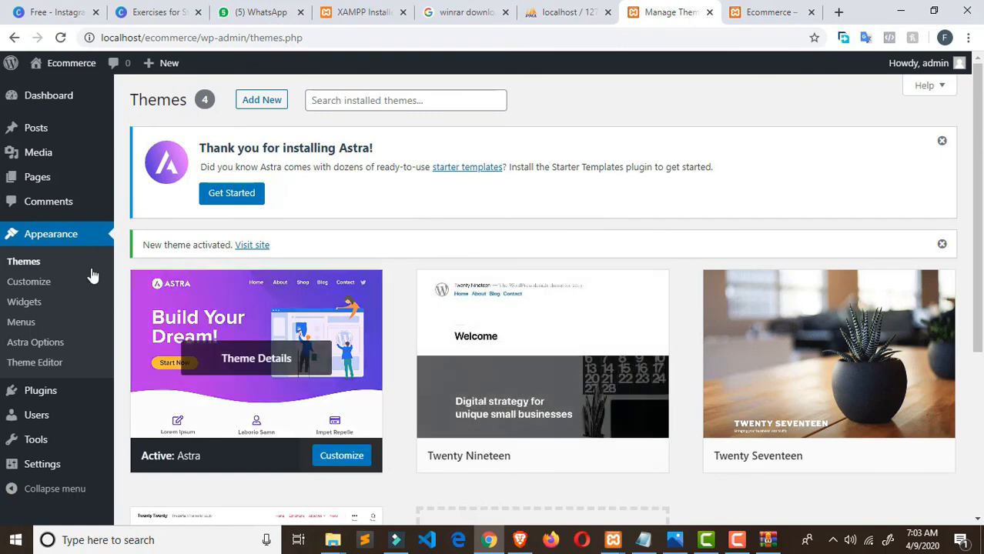
scroll(43, 263, down, 3)
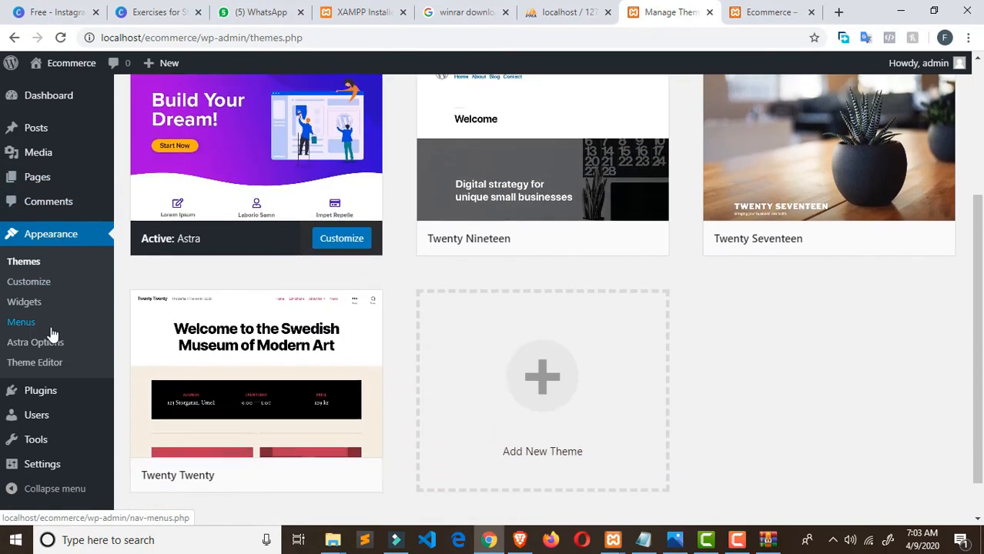
scroll(50, 334, up, 3)
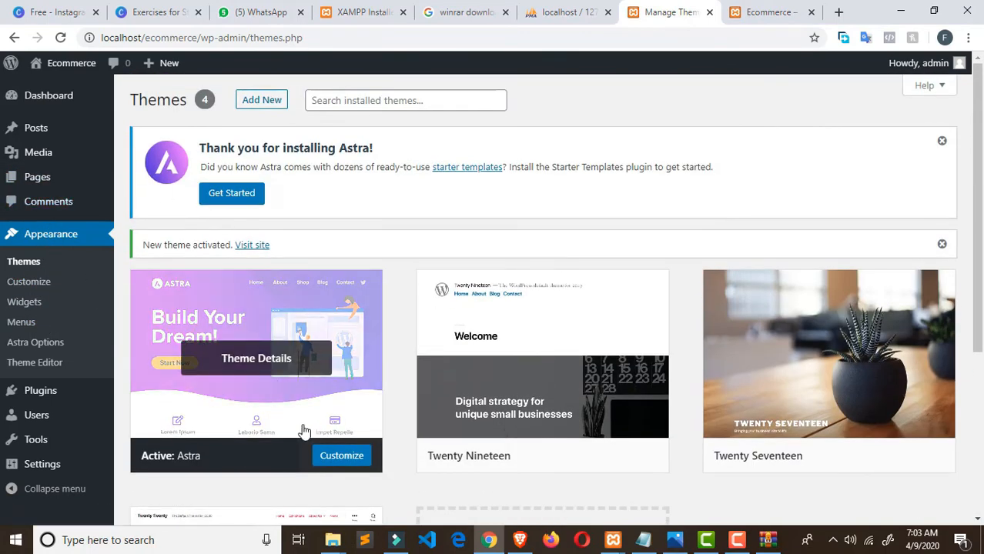
scroll(293, 419, down, 1)
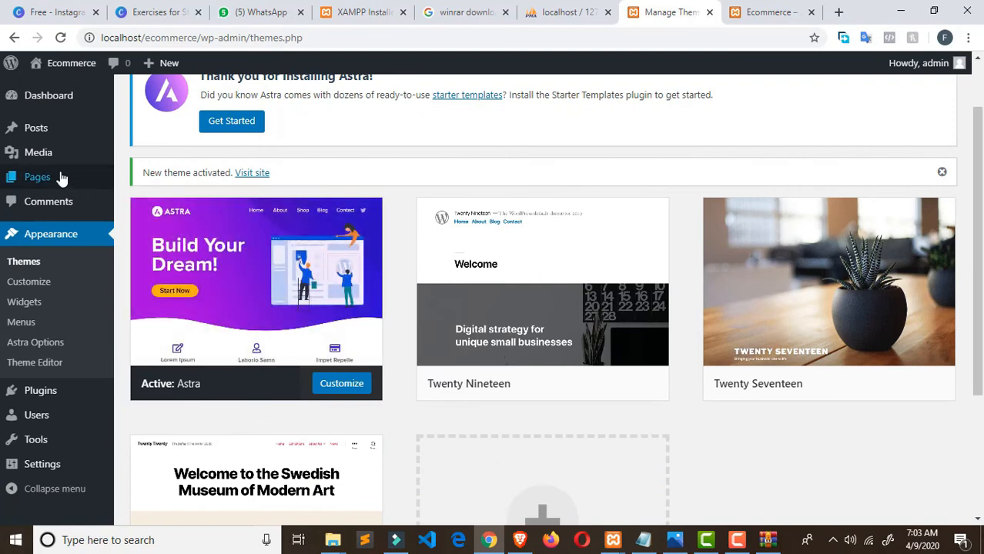
scroll(103, 125, up, 1)
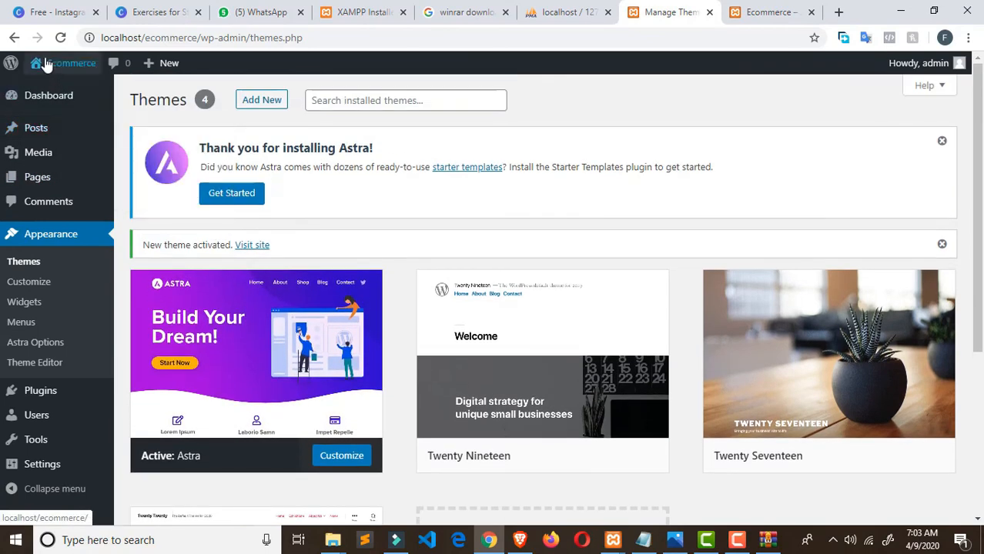
click(61, 38)
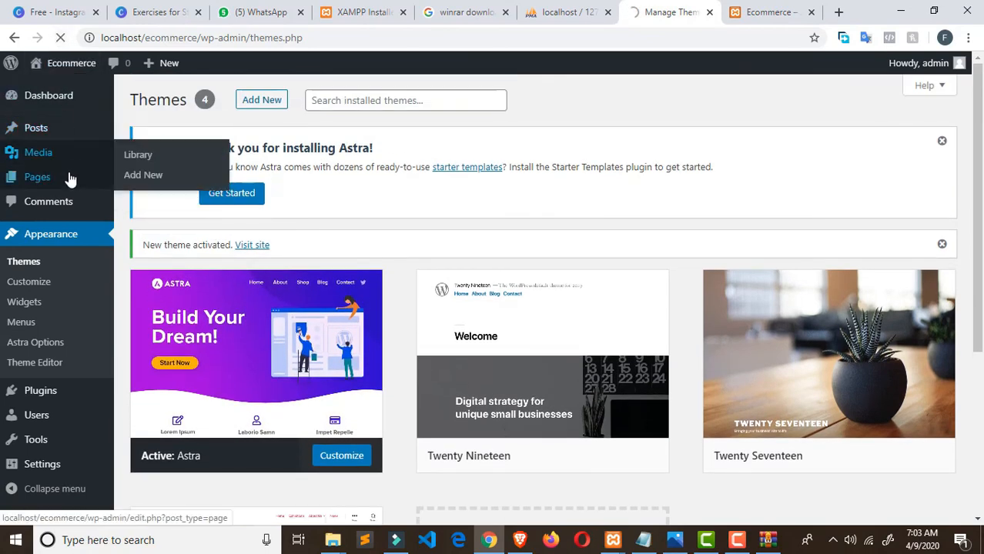
scroll(63, 242, down, 2)
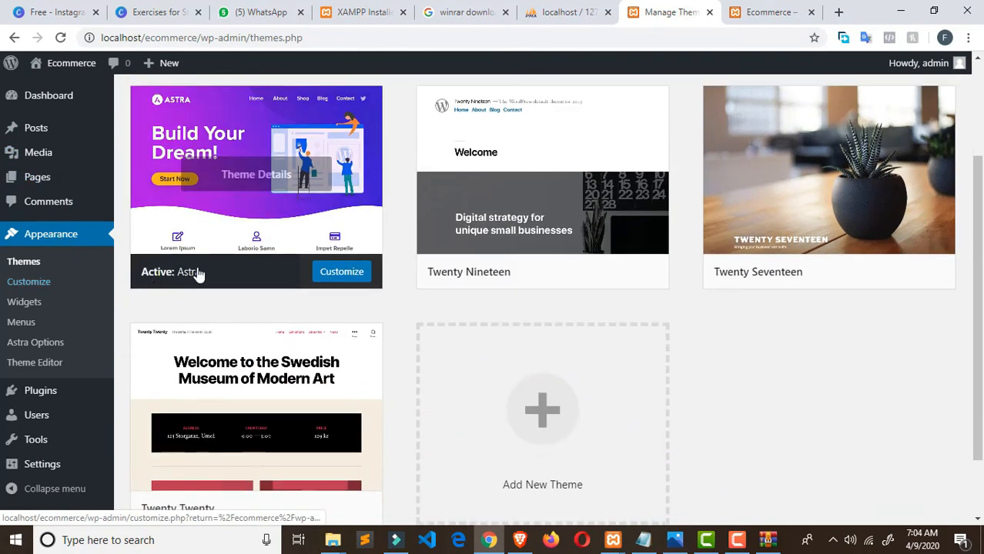
click(341, 272)
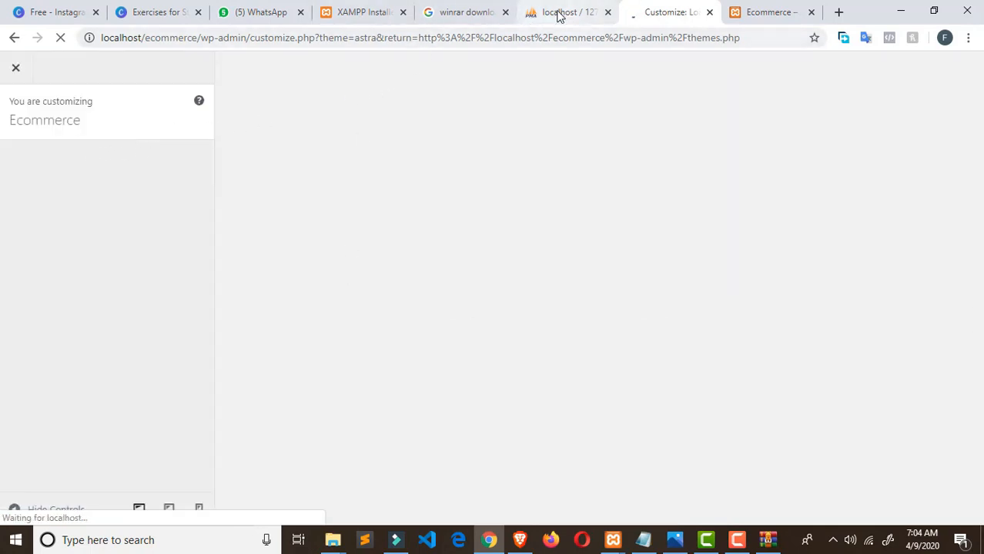
click(760, 15)
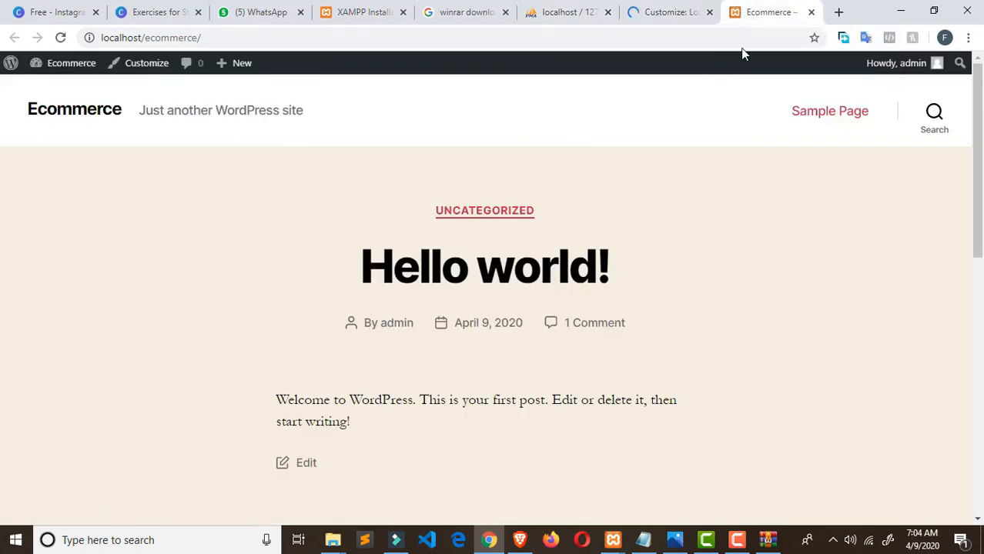
click(664, 12)
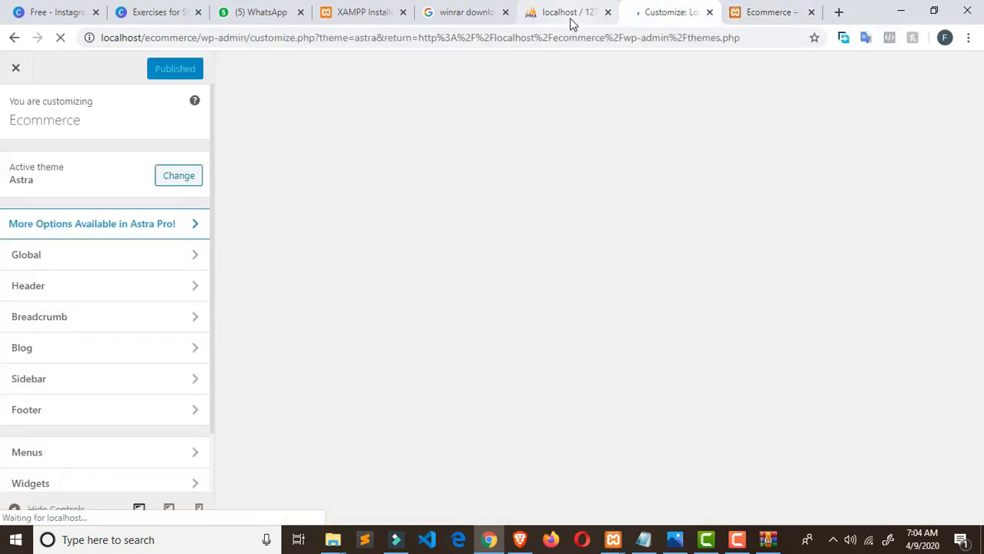
click(569, 17)
click(641, 15)
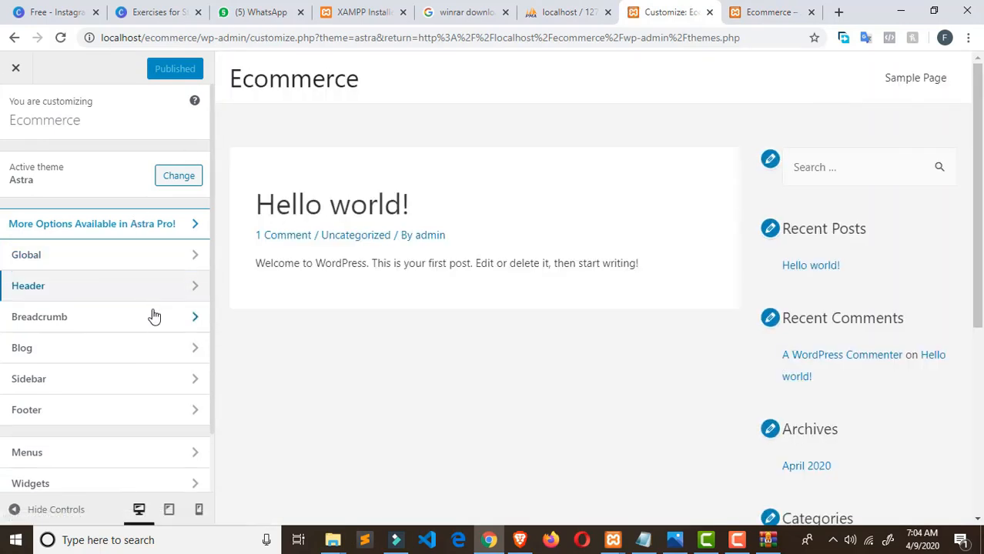
click(15, 70)
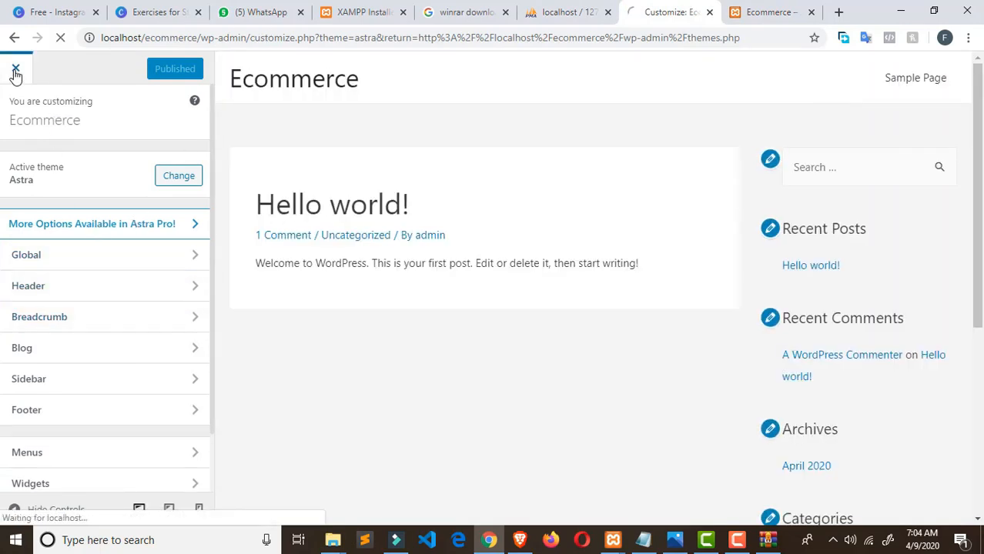
scroll(67, 290, down, 2)
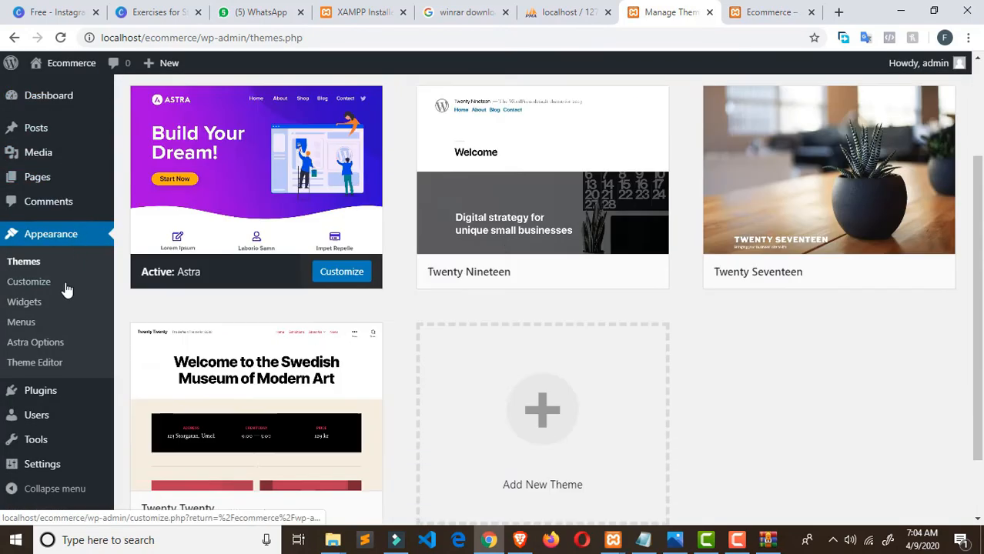
- Go to the WordPress admin Dashboard from the sidebar
scroll(68, 289, down, 2)
scroll(31, 439, up, 3)
mouse_move(17, 128)
scroll(26, 139, down, 3)
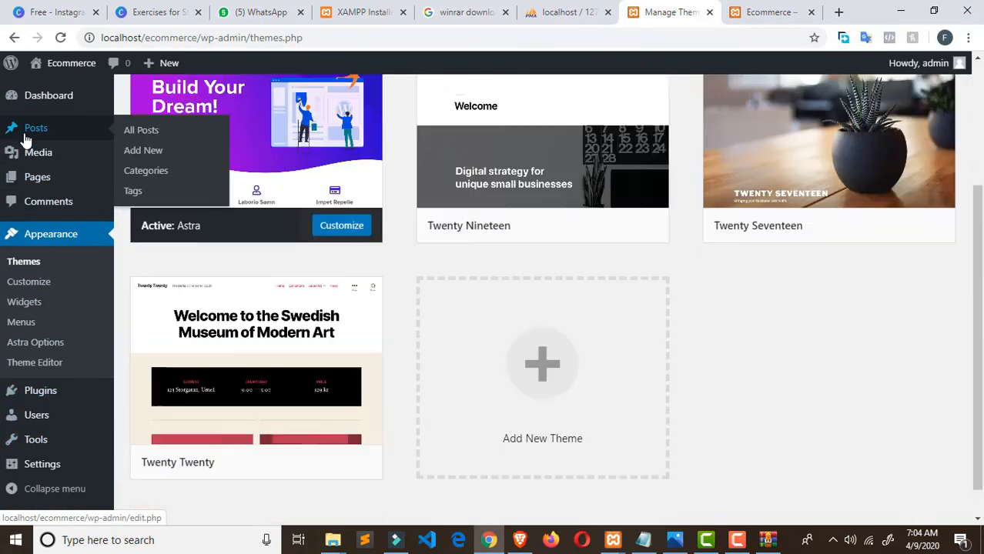
scroll(25, 138, up, 3)
click(45, 96)
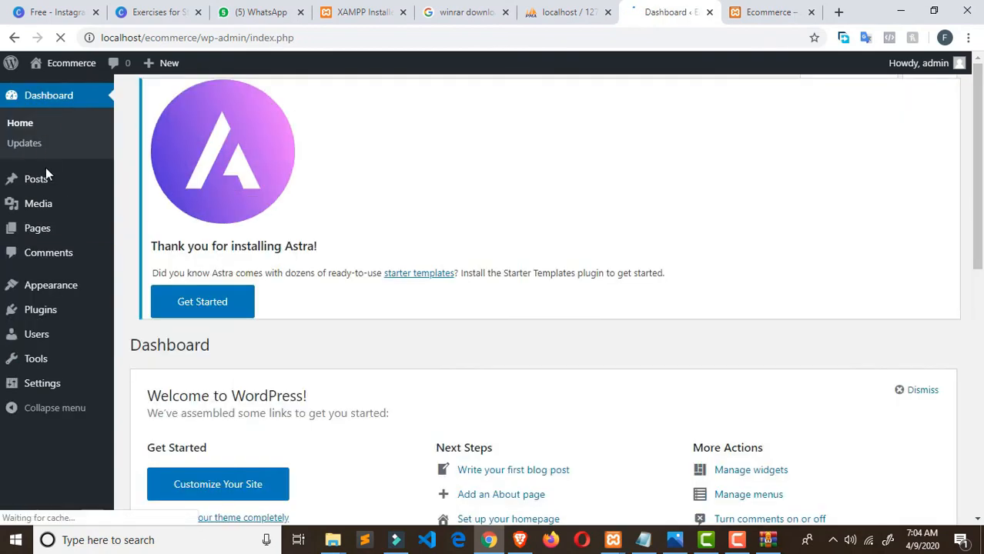
- Scroll through the Dashboard showing the 'Thank you for installing Astra!' notice
scroll(44, 187, down, 3)
mouse_move(48, 218)
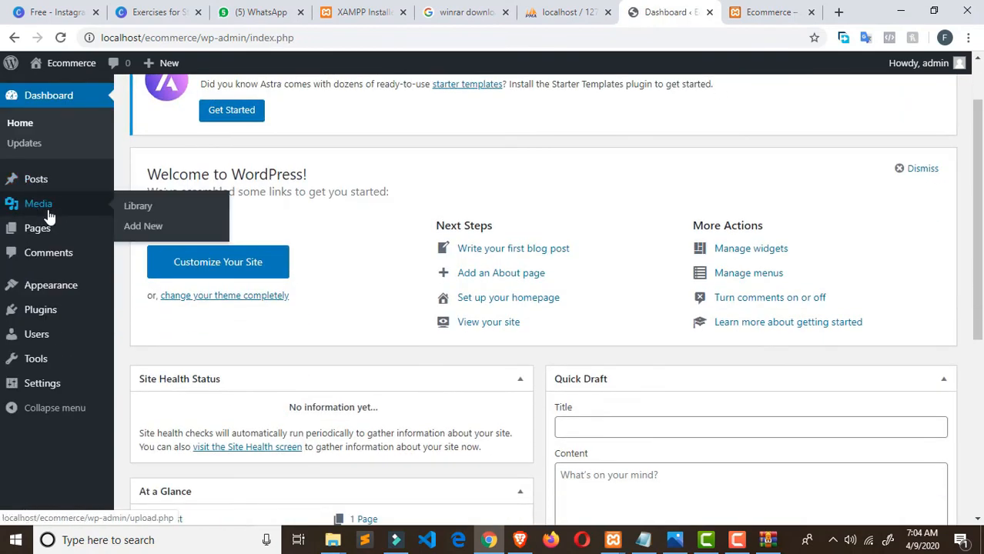
scroll(47, 224, down, 3)
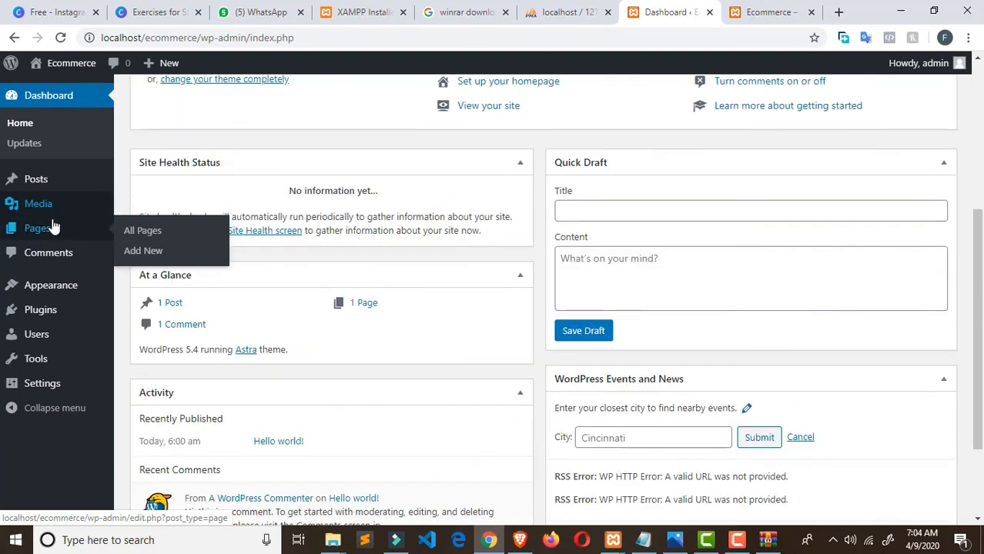
scroll(139, 211, up, 4)
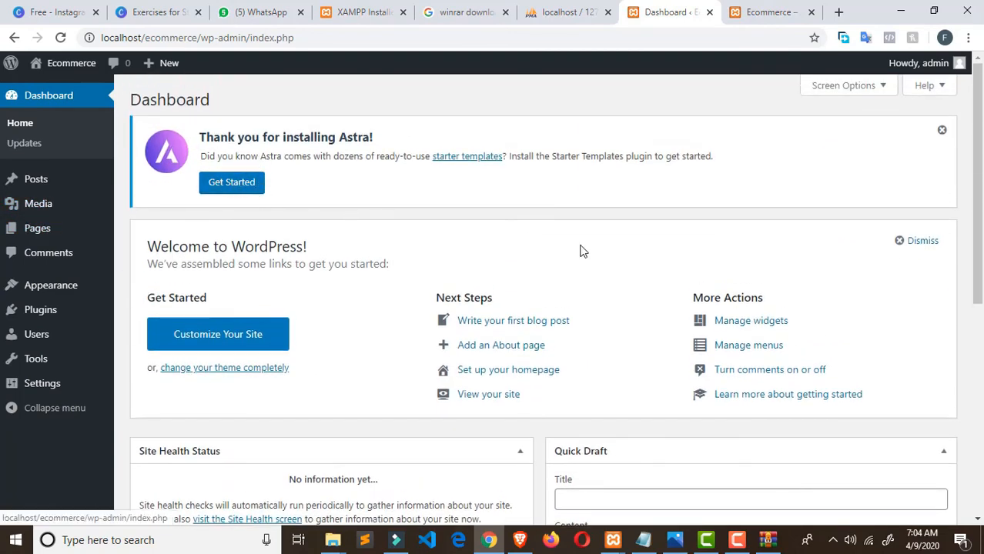
scroll(582, 251, down, 2)
scroll(579, 258, down, 1)
scroll(579, 257, up, 3)
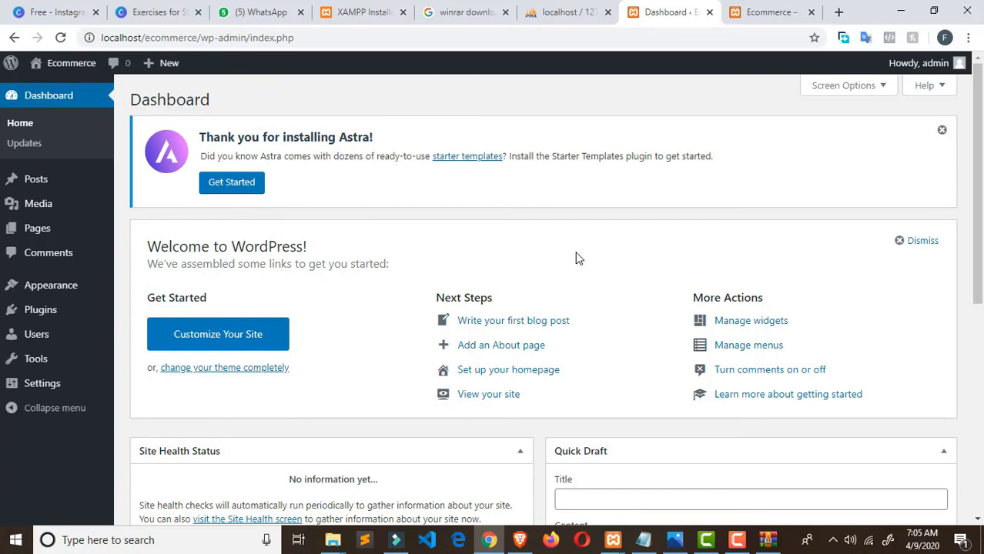
scroll(579, 259, down, 1)
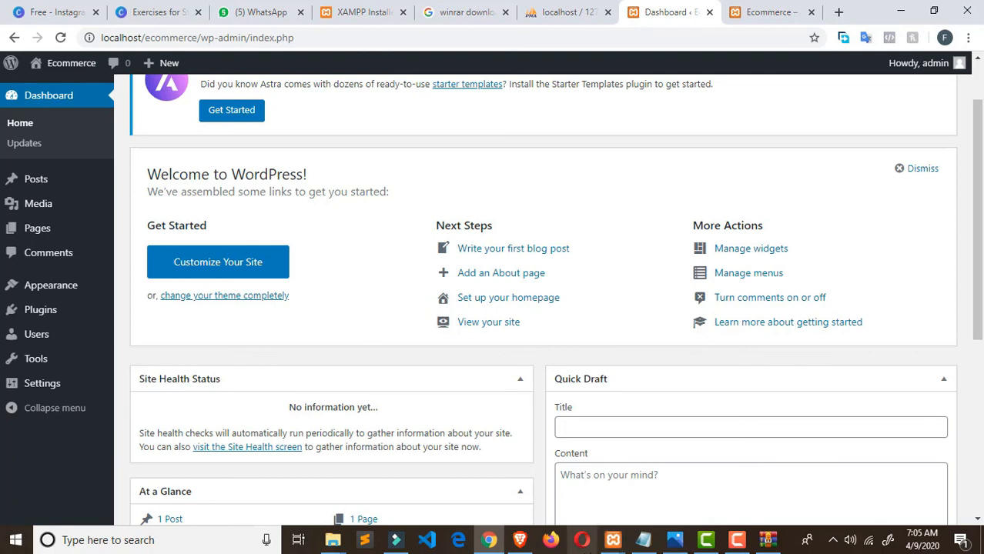
mouse_move(737, 544)
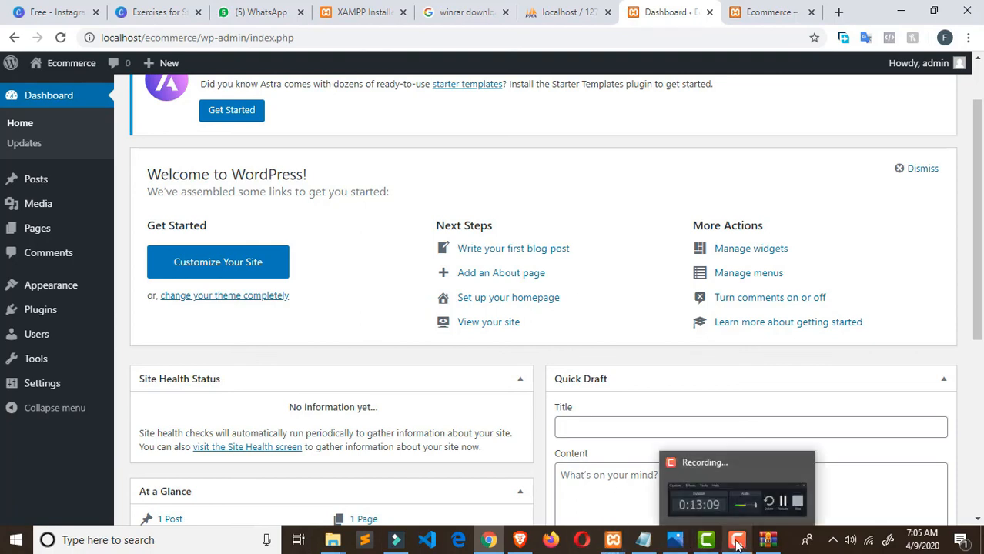